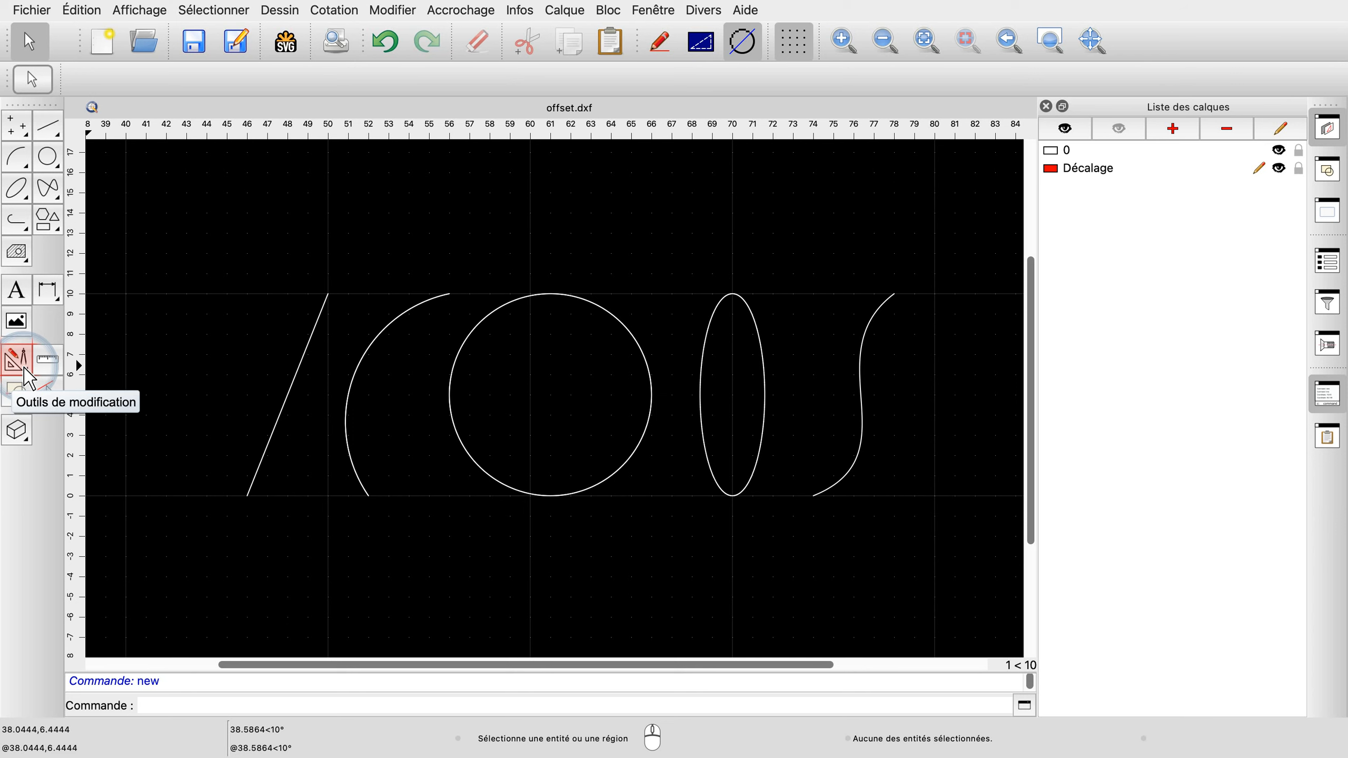
Step: Offset the slanted line by a distance of 0.5 toward its lower-right side
click(18, 362)
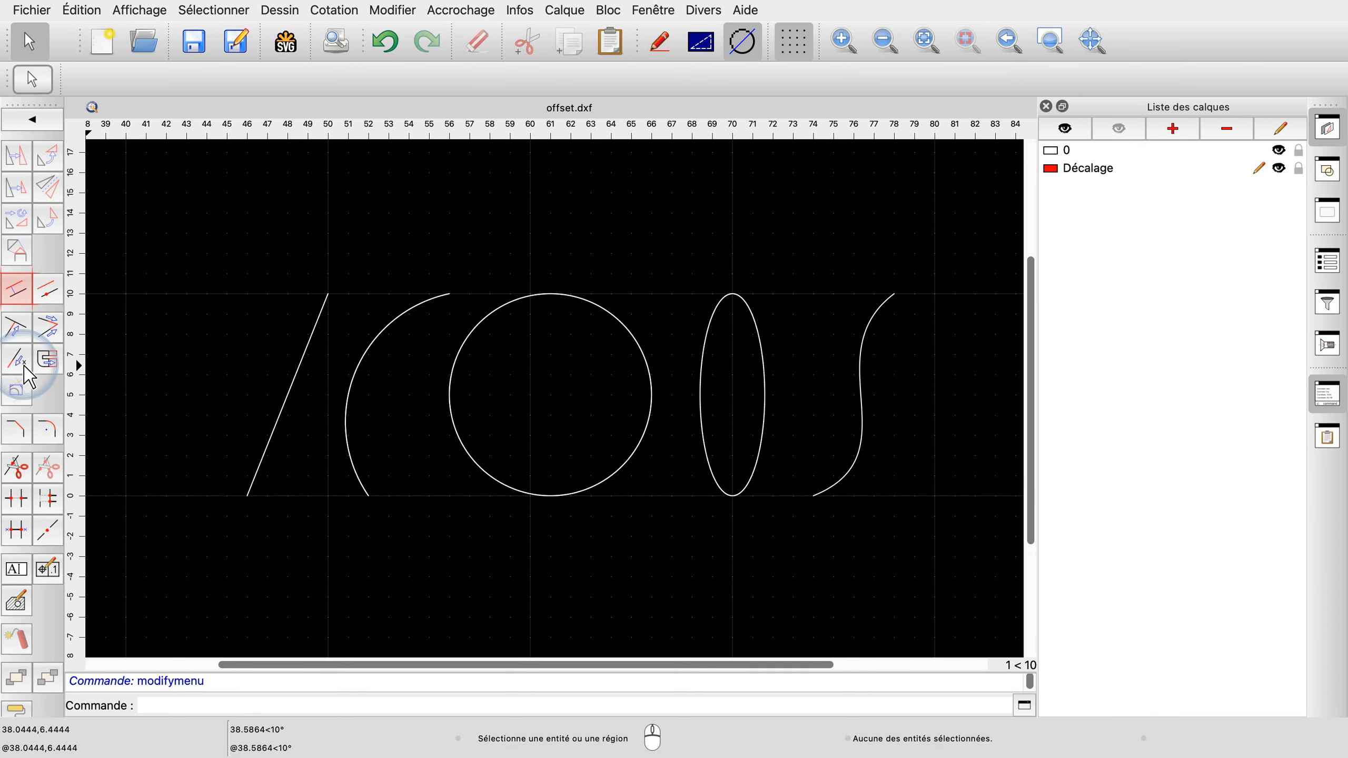
click(17, 289)
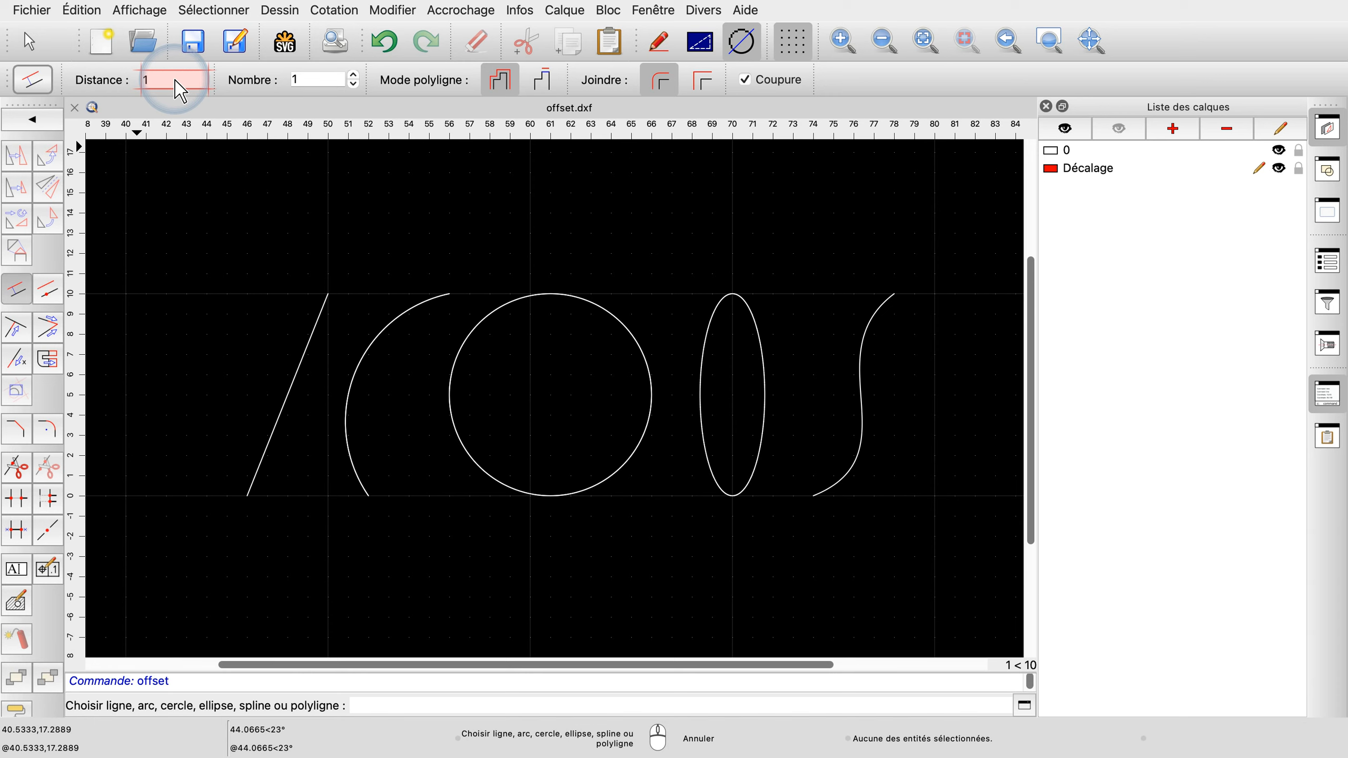
key(BackSpace)
text(0.5)
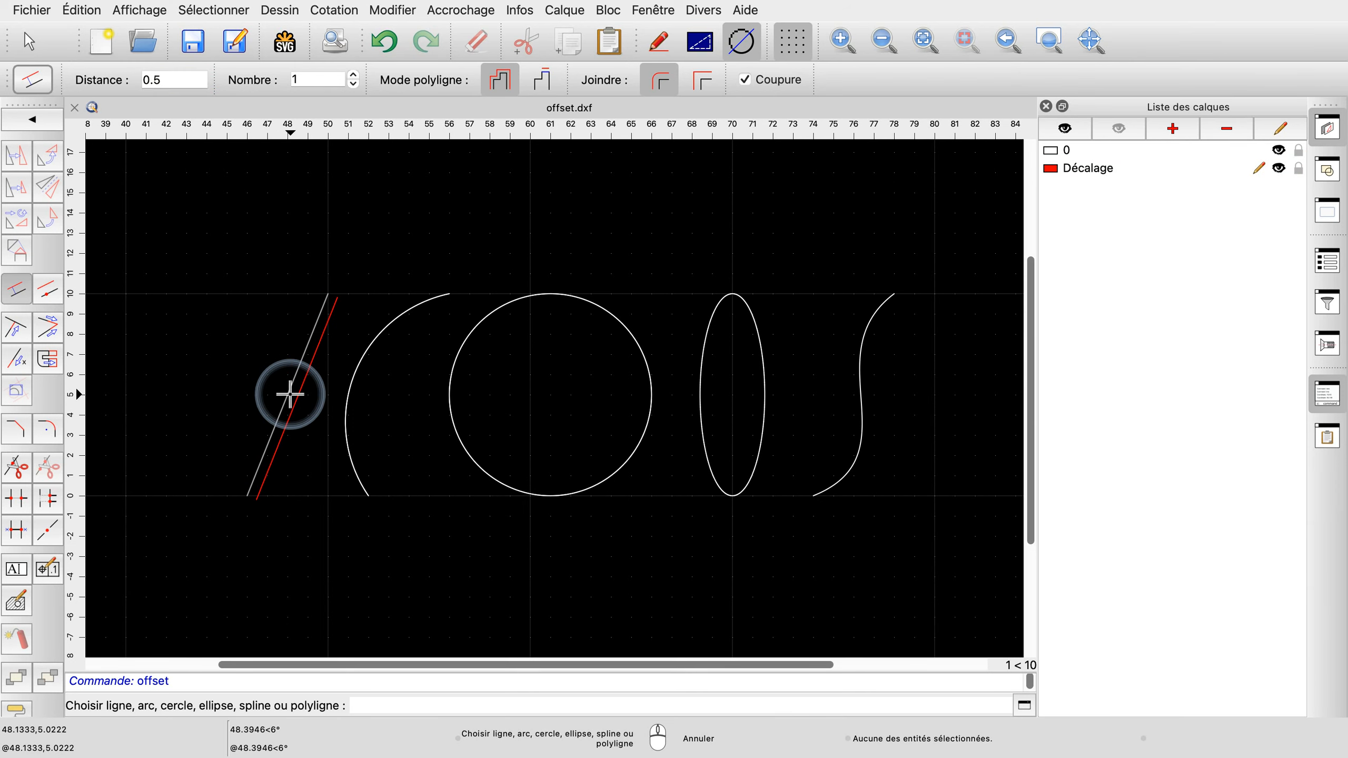
click(290, 394)
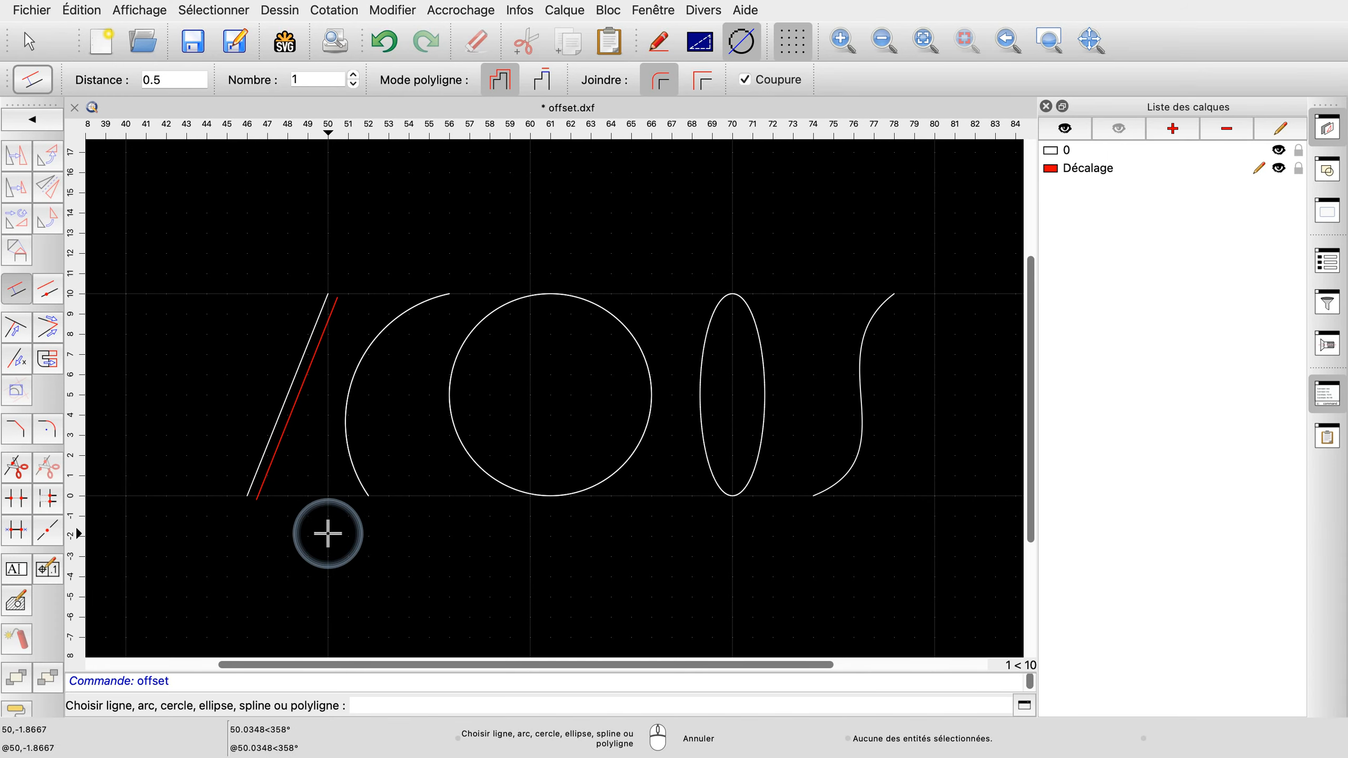
Step: Offset the arc, circle and ellipse inward by 0.5, and the spline by 0.5 toward its right side
click(357, 378)
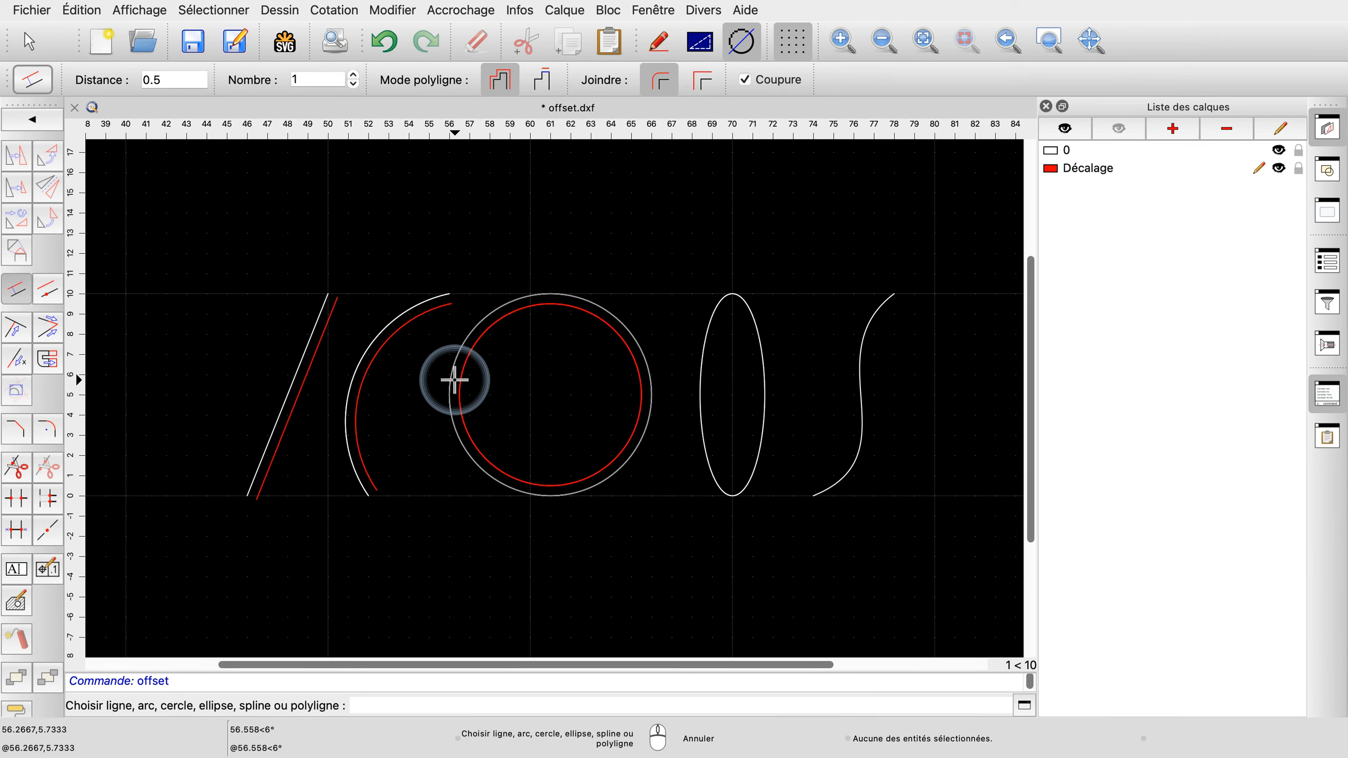
click(455, 379)
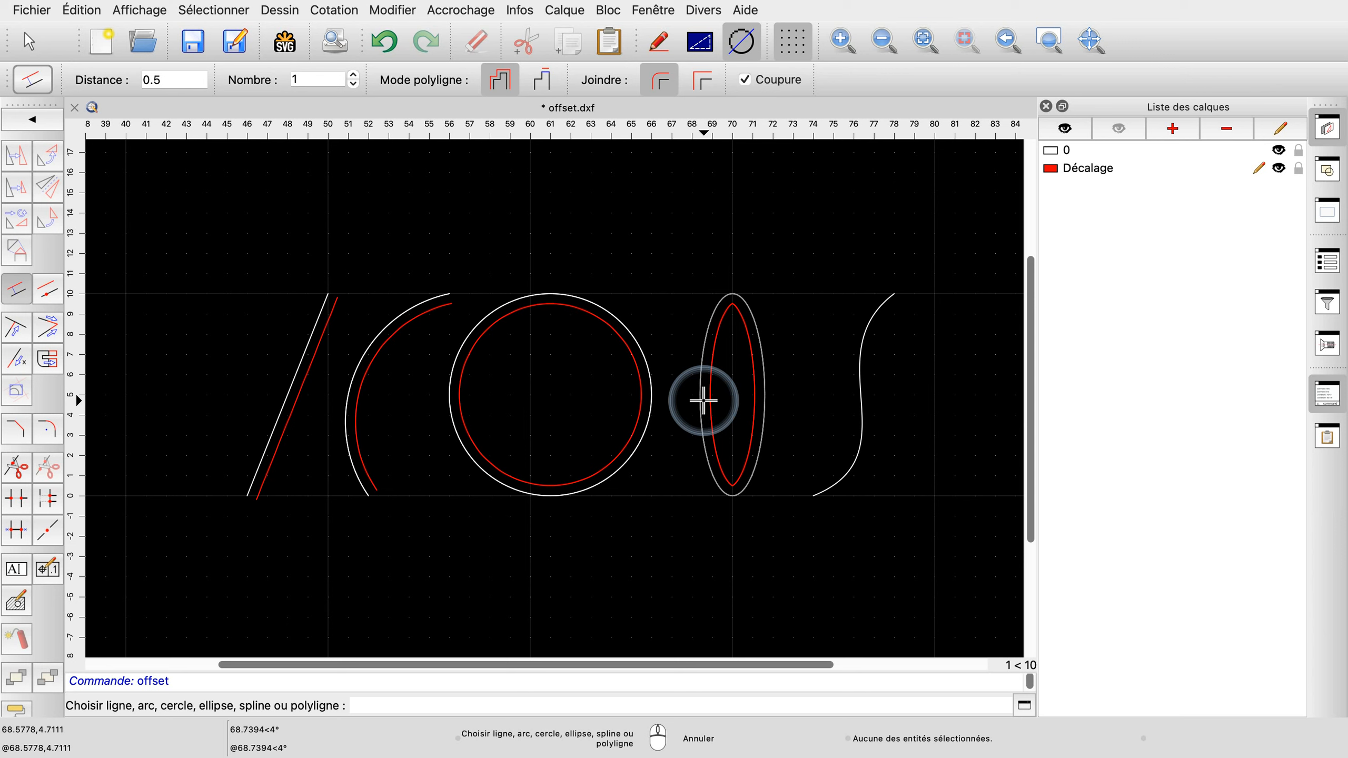
click(706, 400)
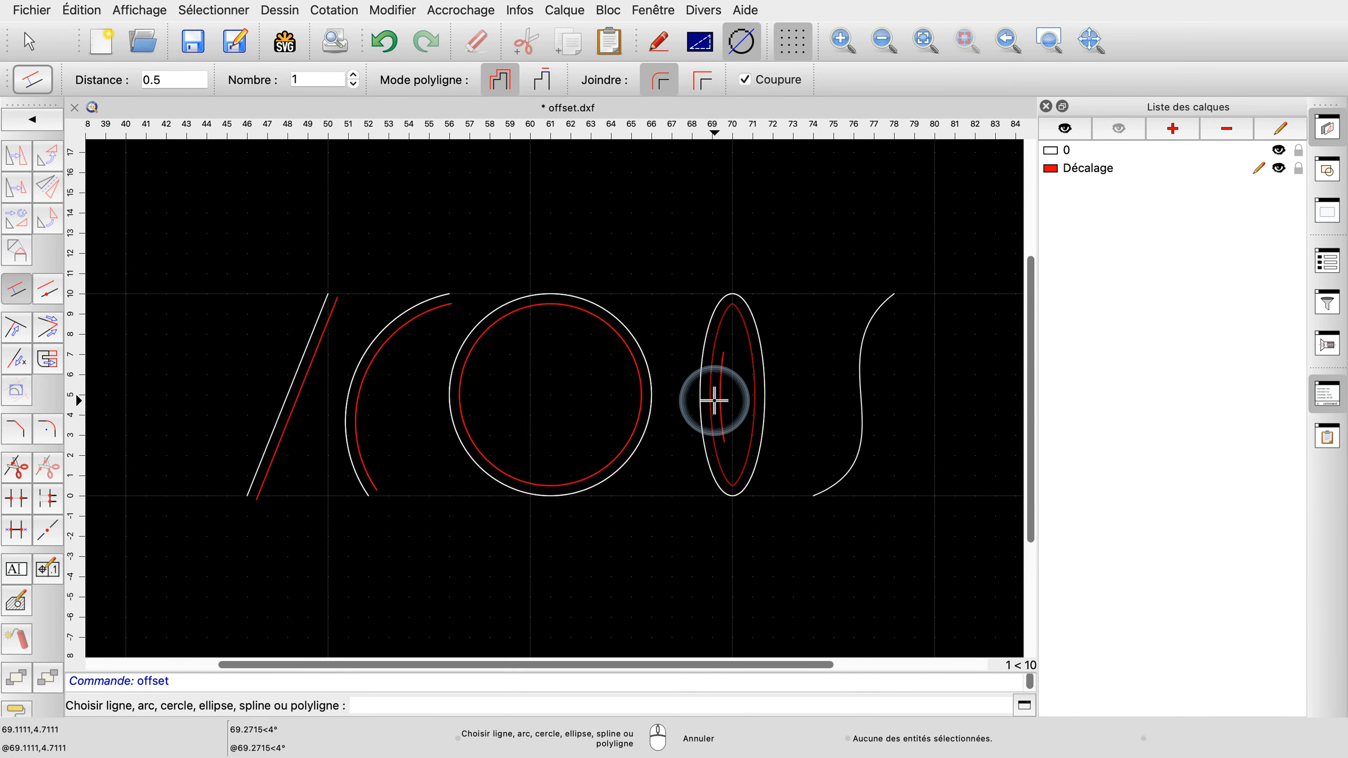
click(863, 388)
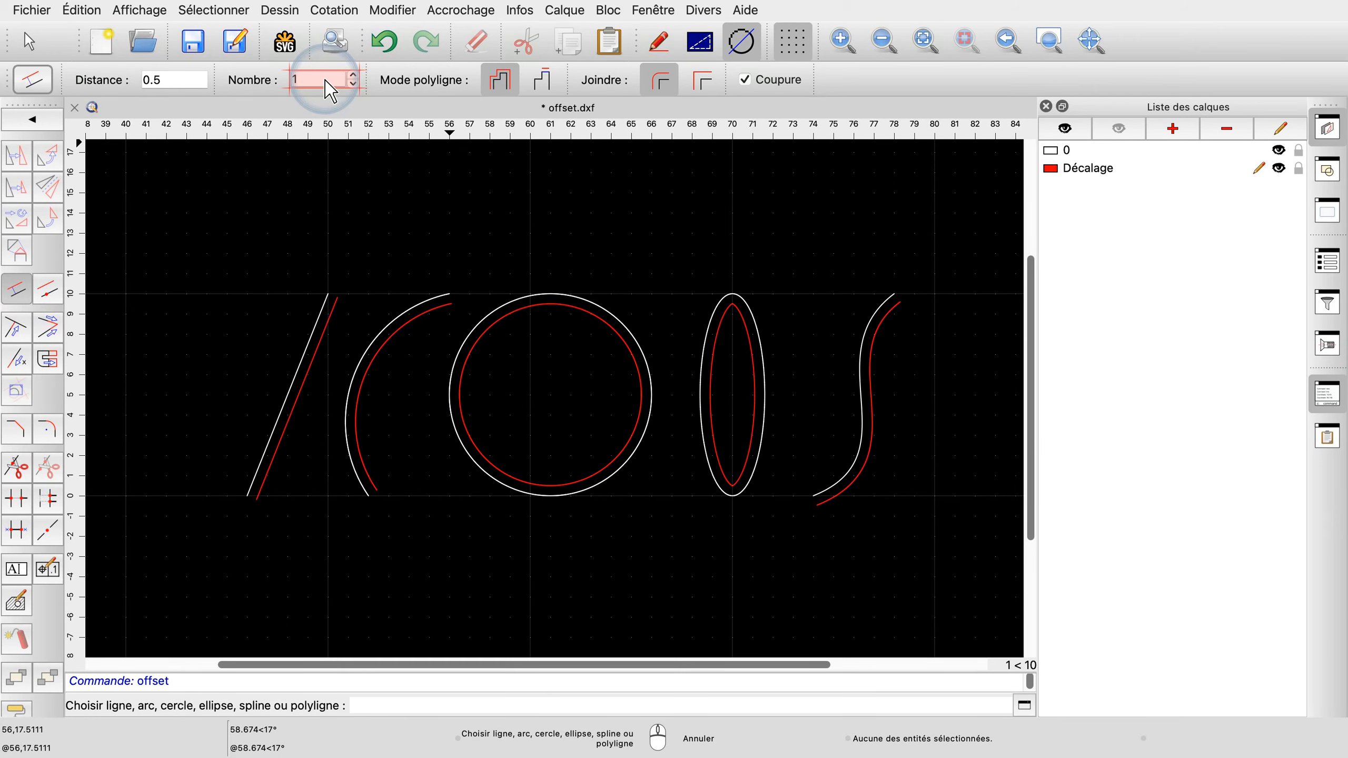
Step: Create 3 parallel offsets of the slanted white line at 0.5 spacing on its upper-left side
text(3)
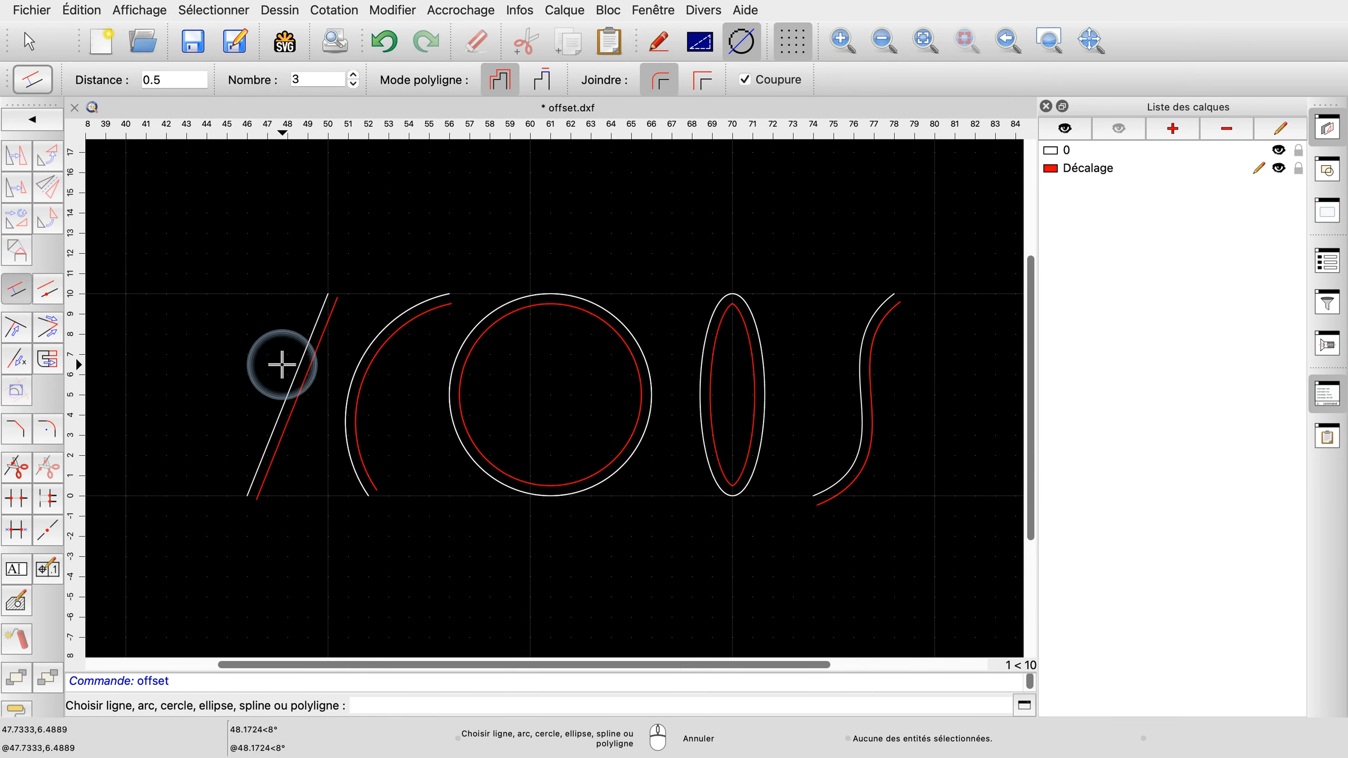
click(281, 393)
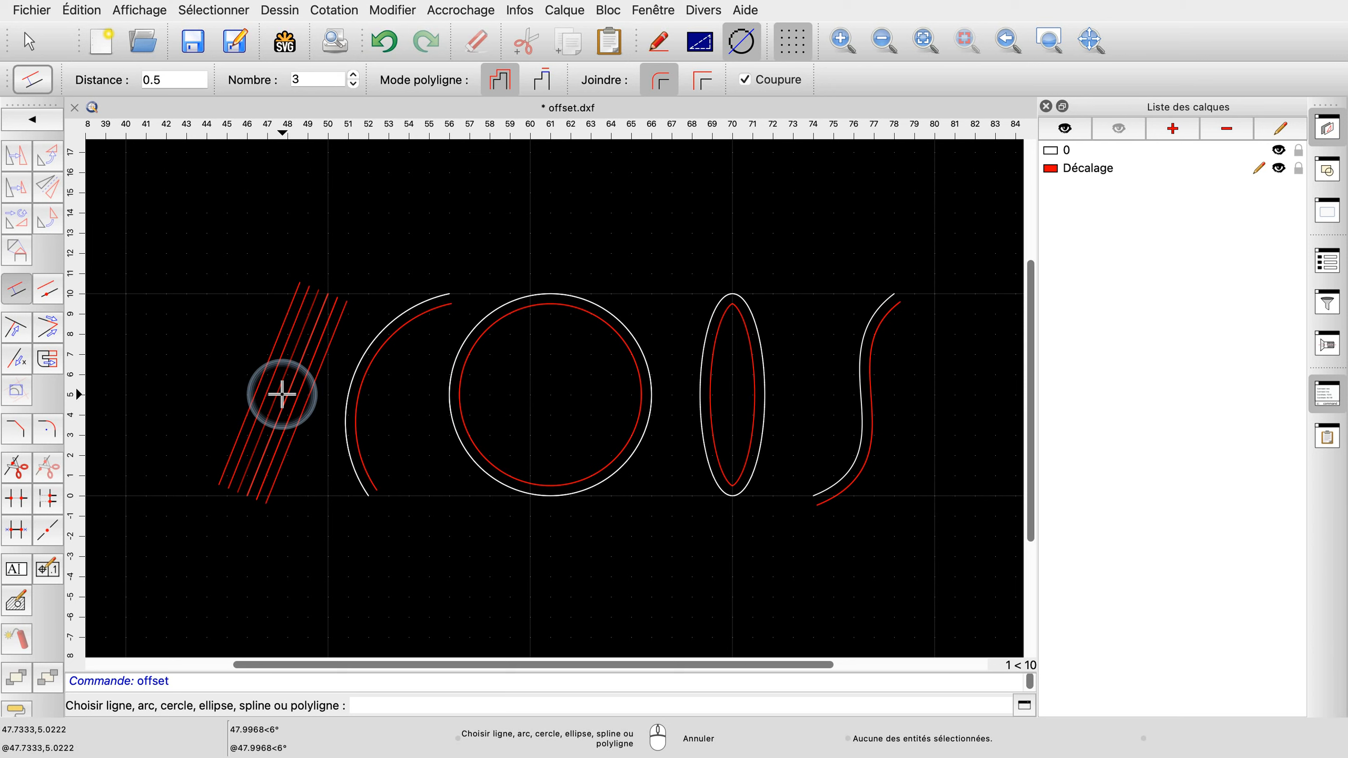
right_click(226, 544)
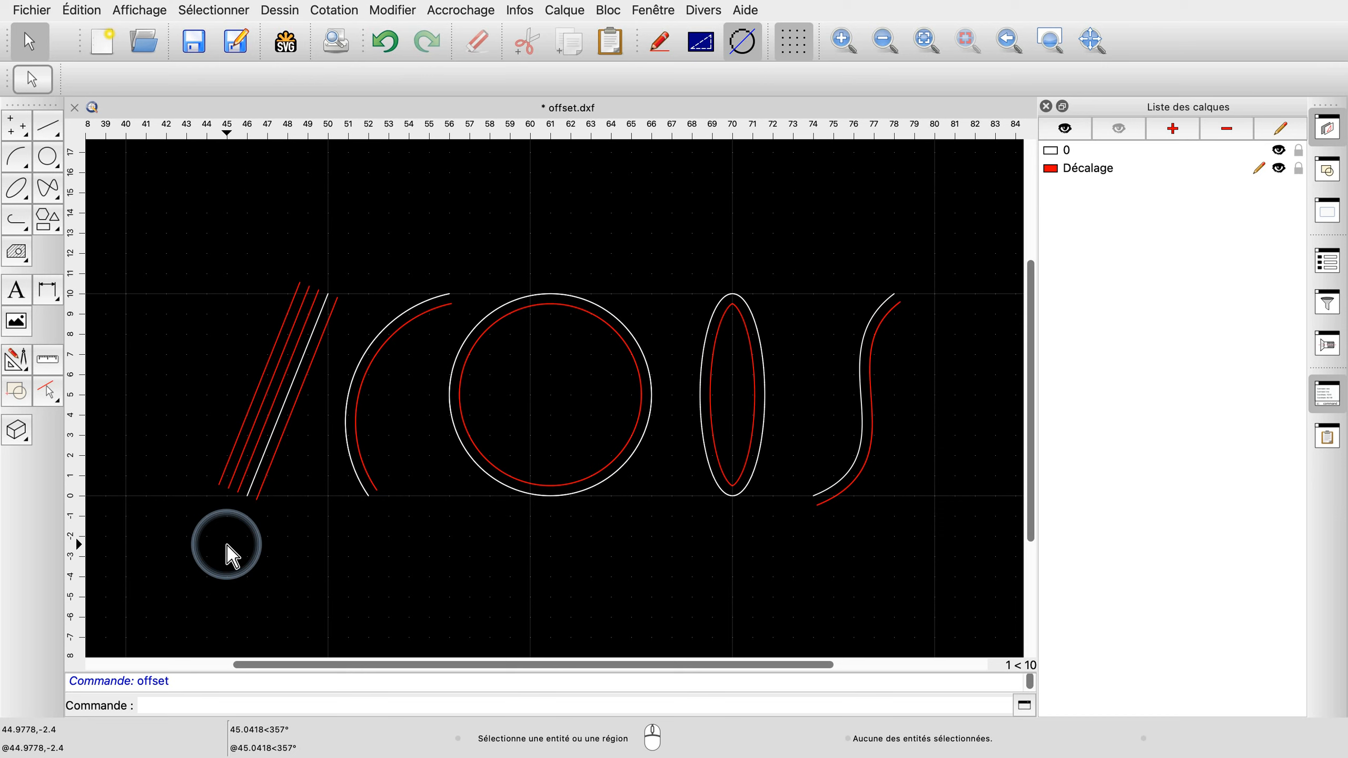
Step: Offset the white ellipse outward through the point 70,12 using the Offset through point tool
click(25, 370)
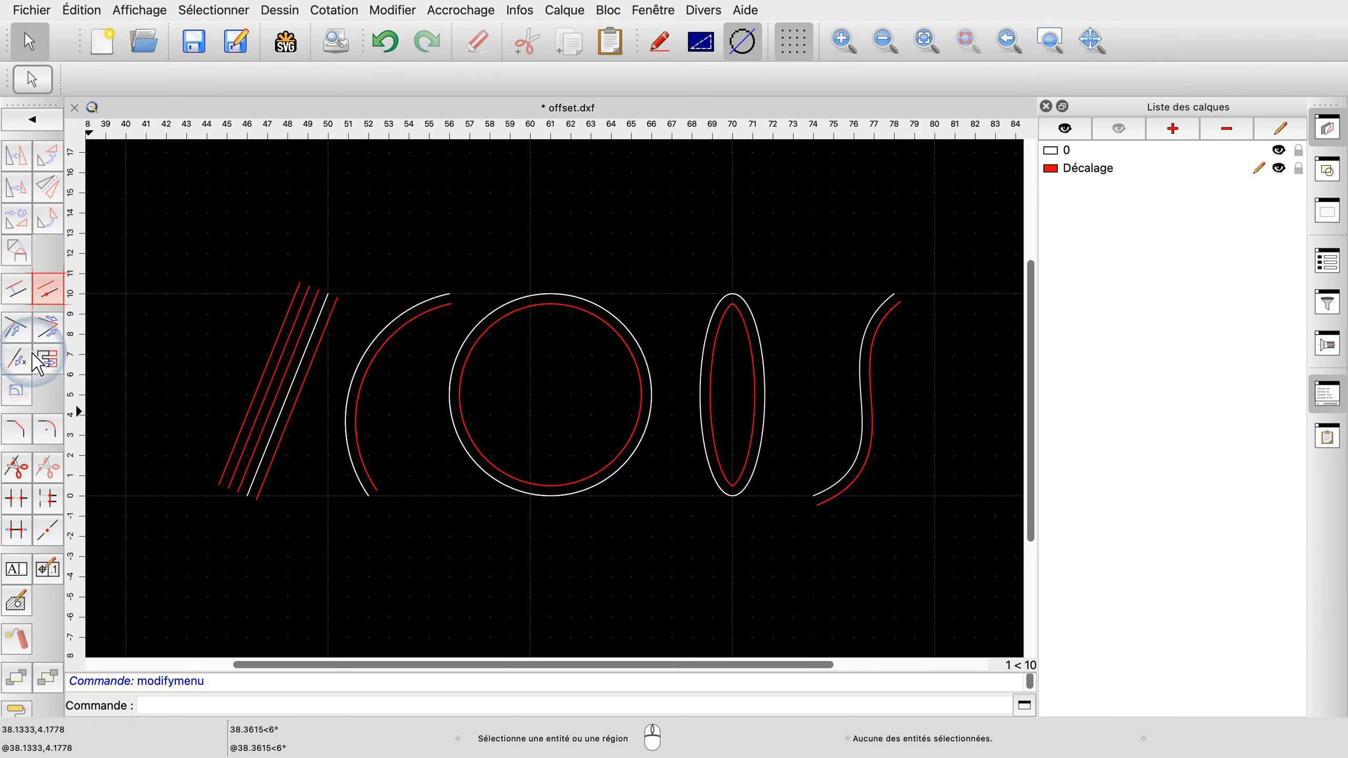
click(56, 299)
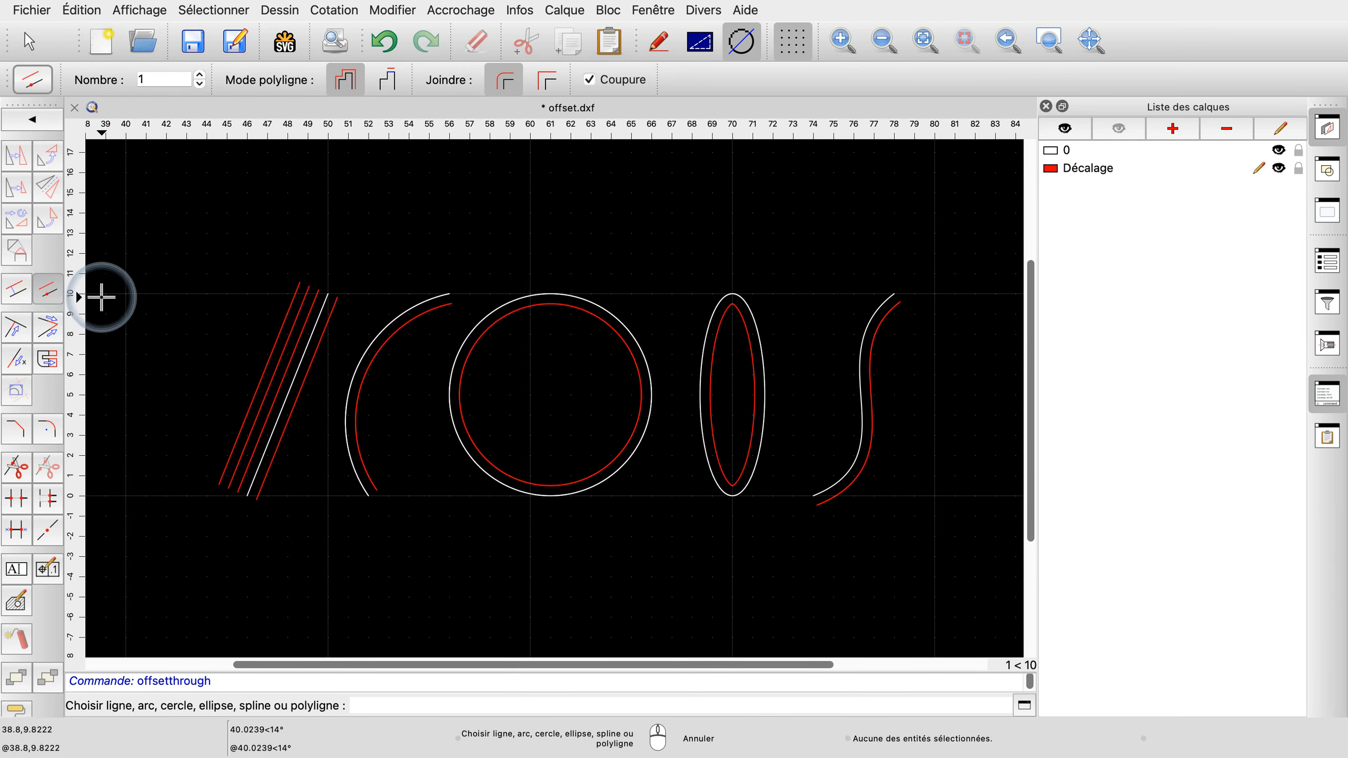
click(722, 300)
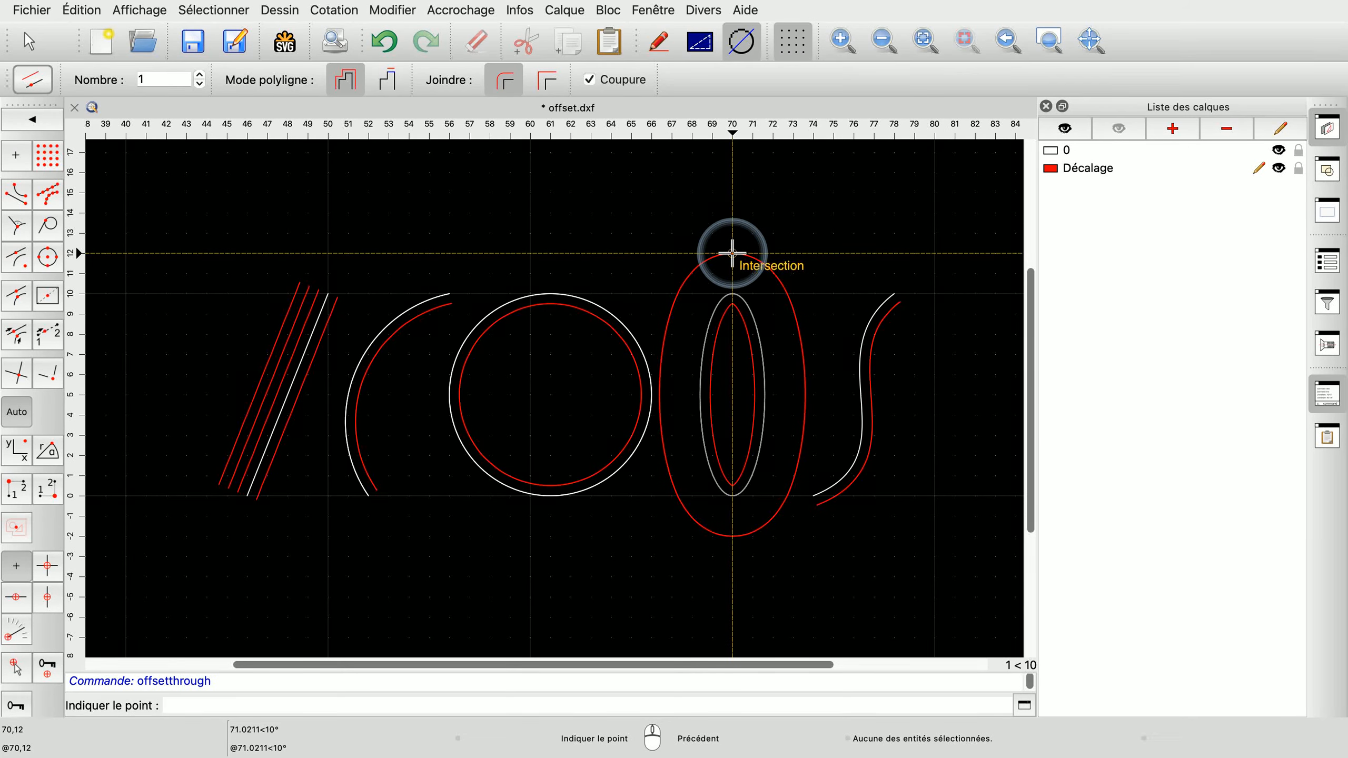
click(732, 253)
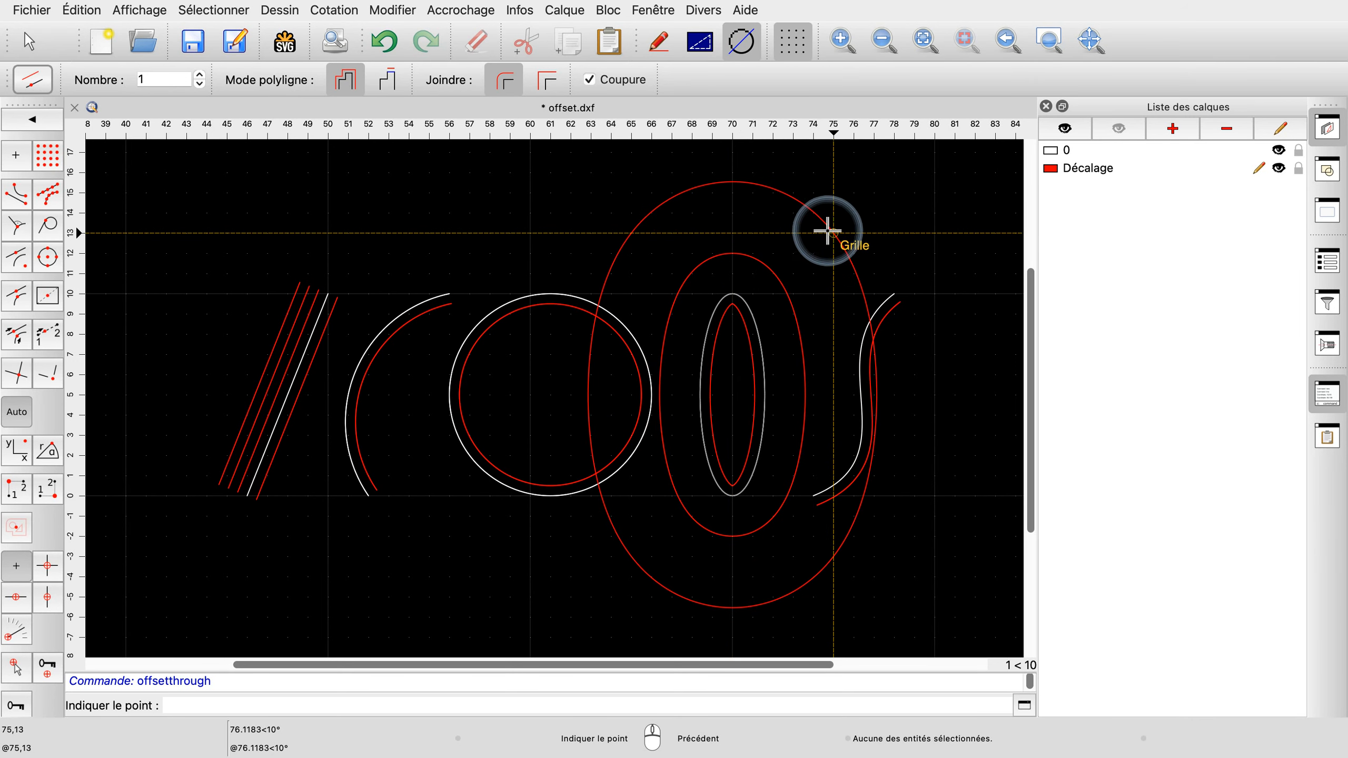
right_click(831, 229)
right_click(833, 232)
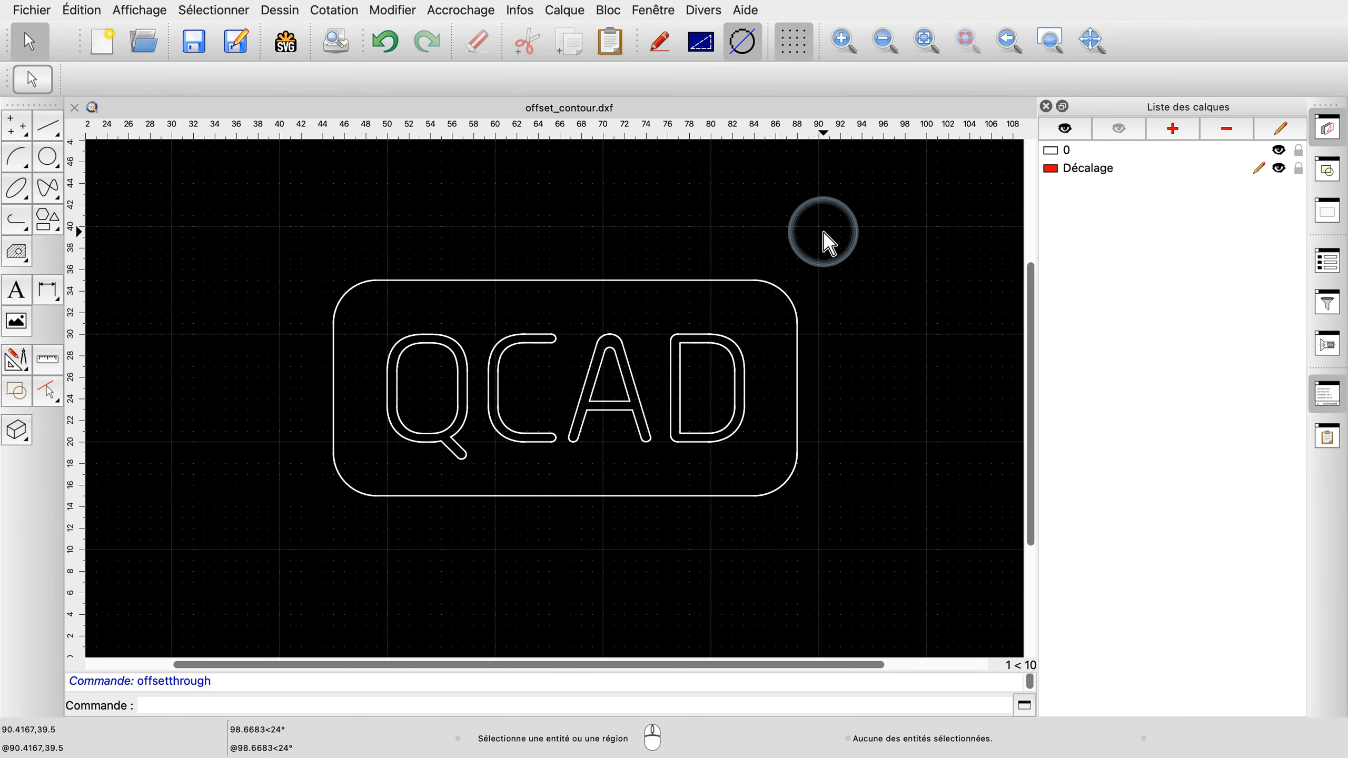
Step: Select the Q outline, the frame's left line and its upper-left arc in turn to check their entity types
click(391, 400)
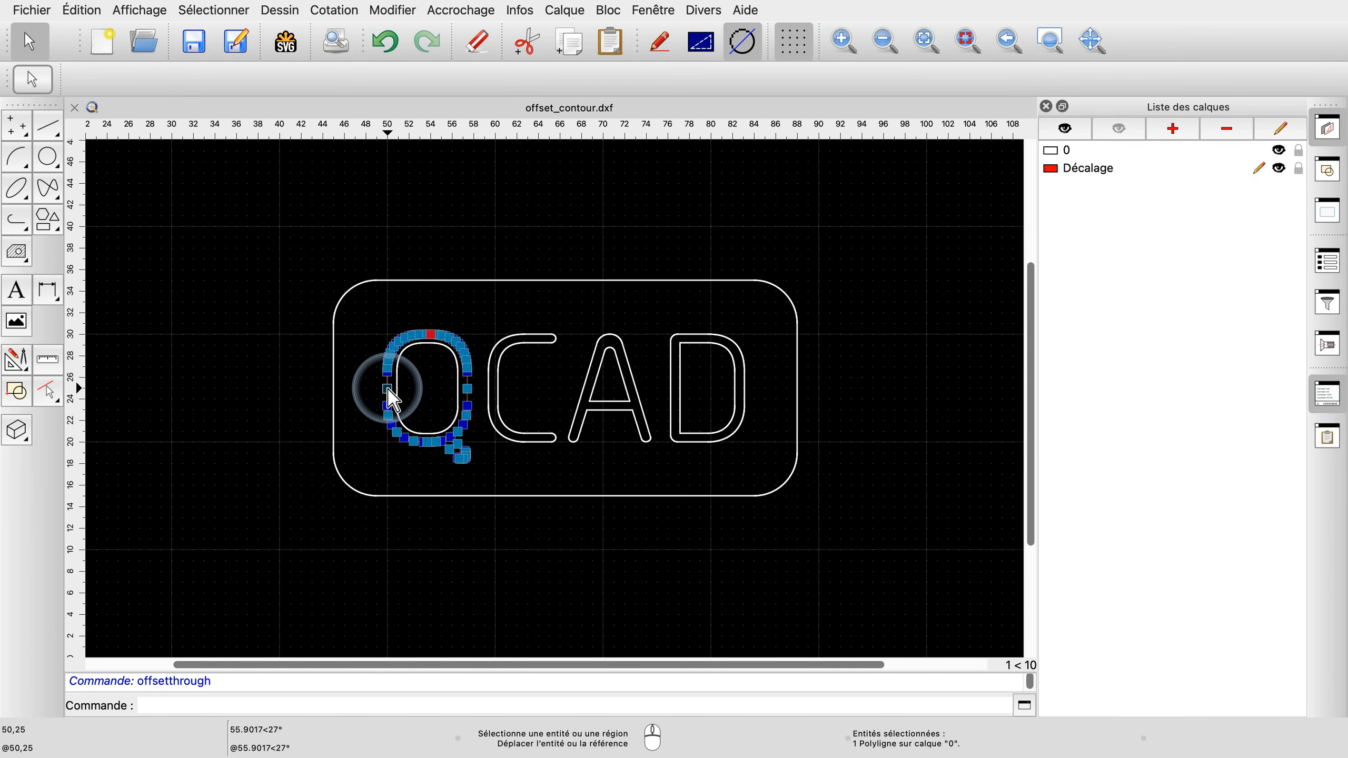
click(279, 389)
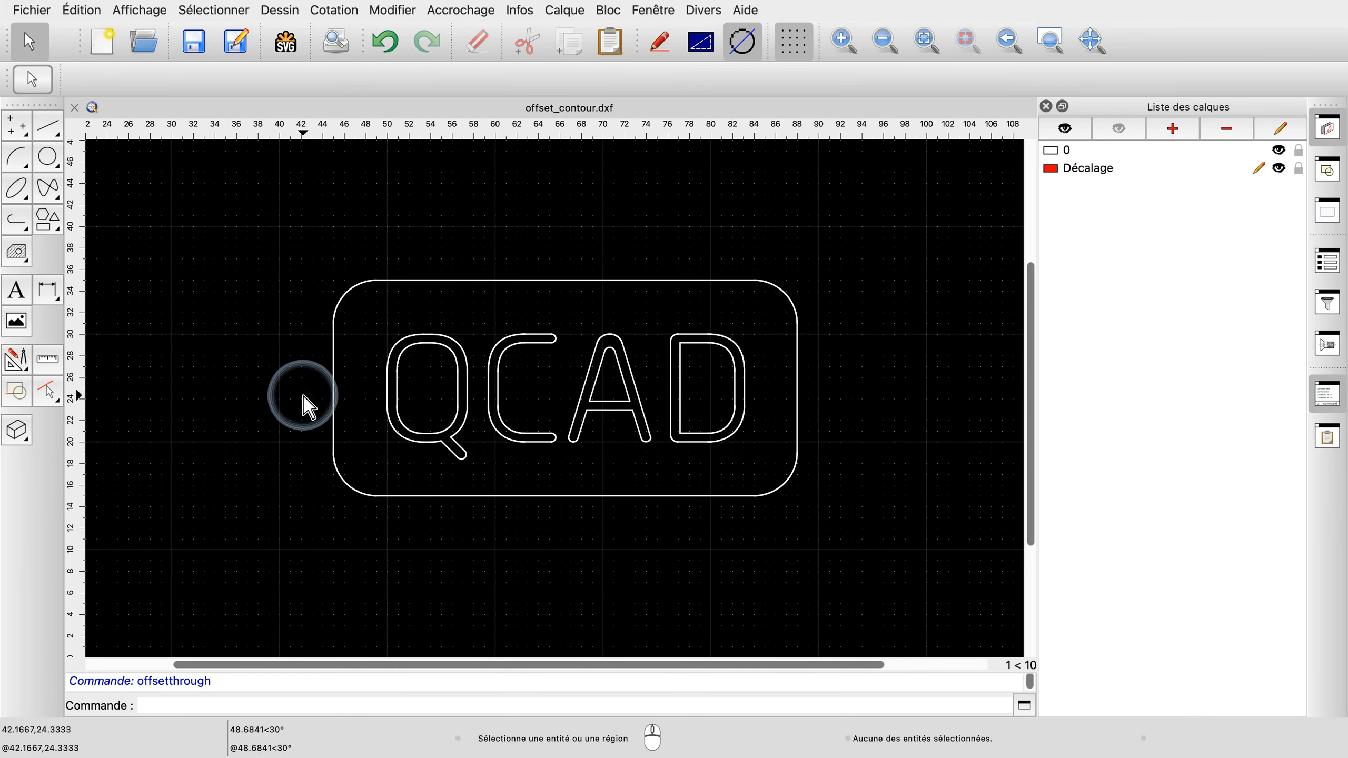
click(334, 397)
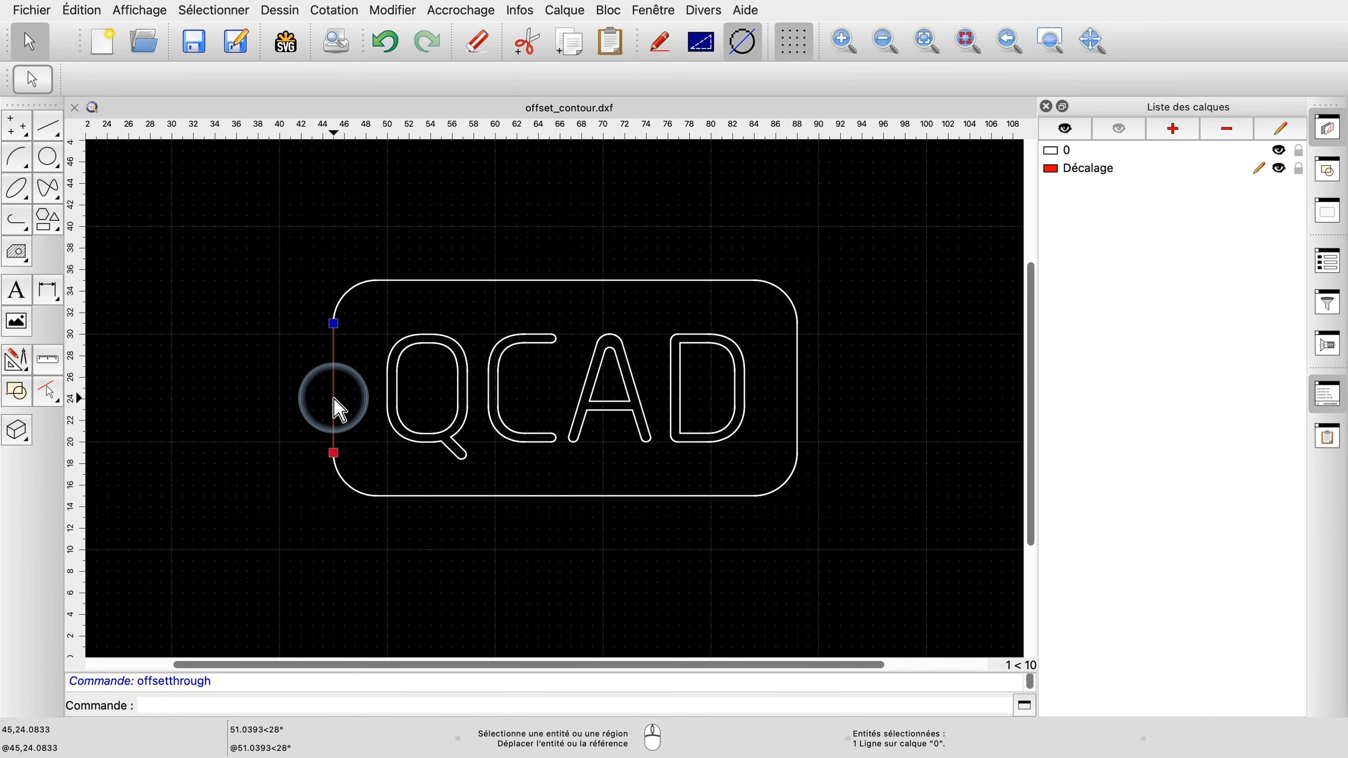
click(346, 292)
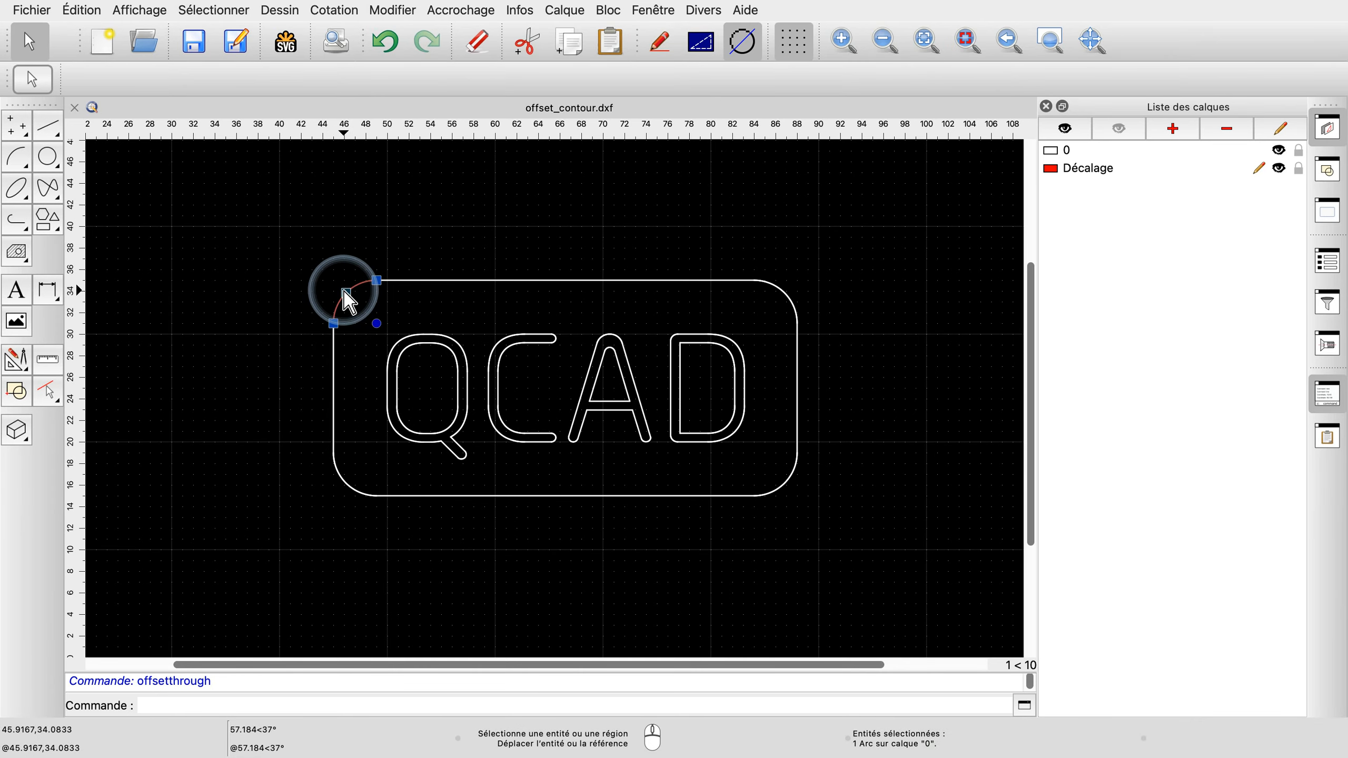
click(280, 228)
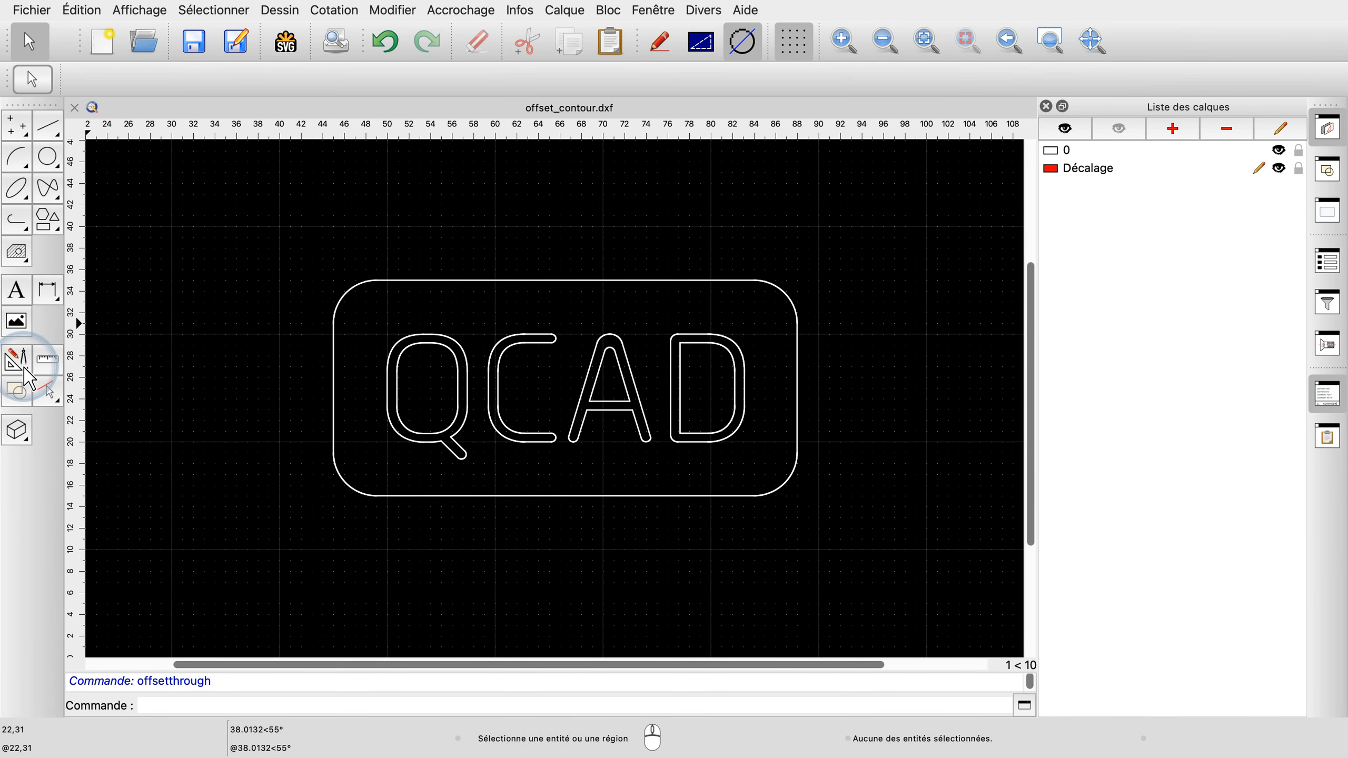
Step: Start the Offset tool with a distance of 1.2 and a number of 1
click(27, 380)
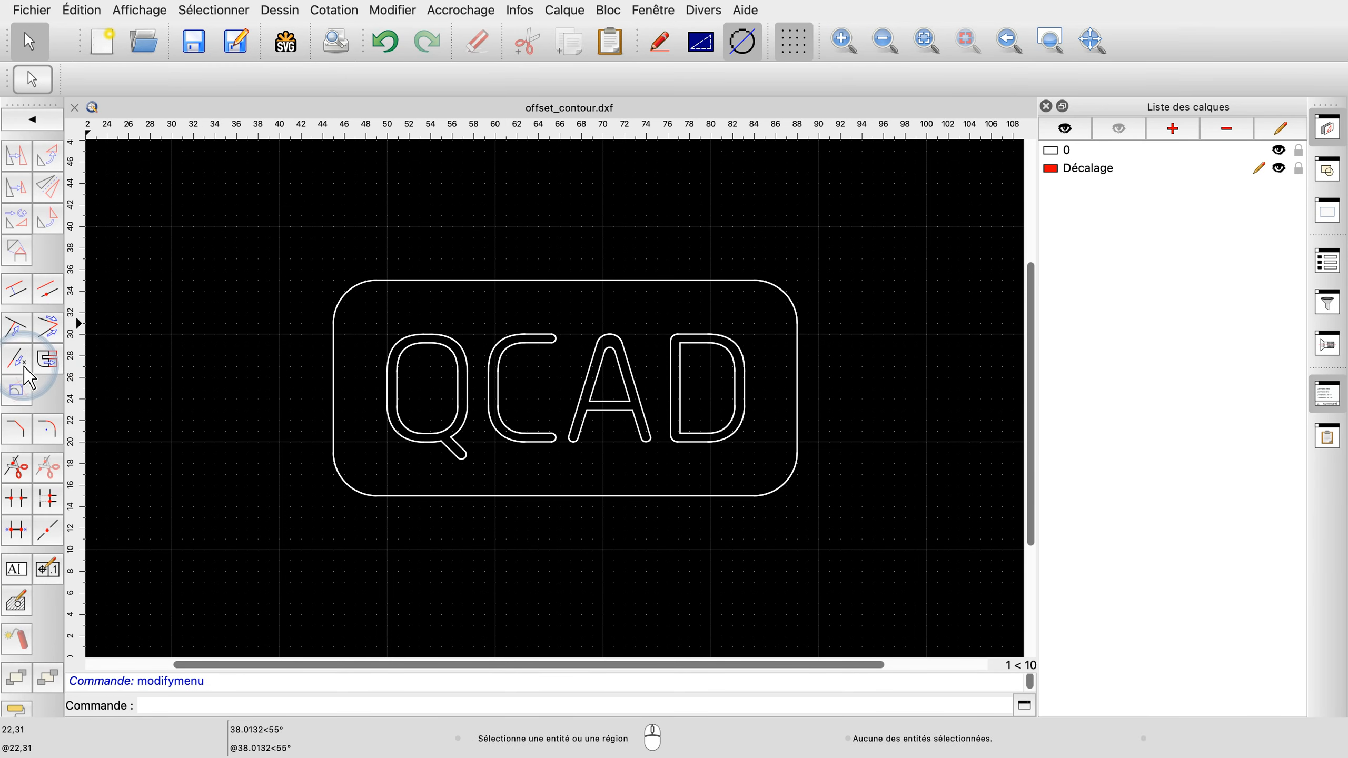
click(25, 294)
click(143, 140)
double_click(175, 80)
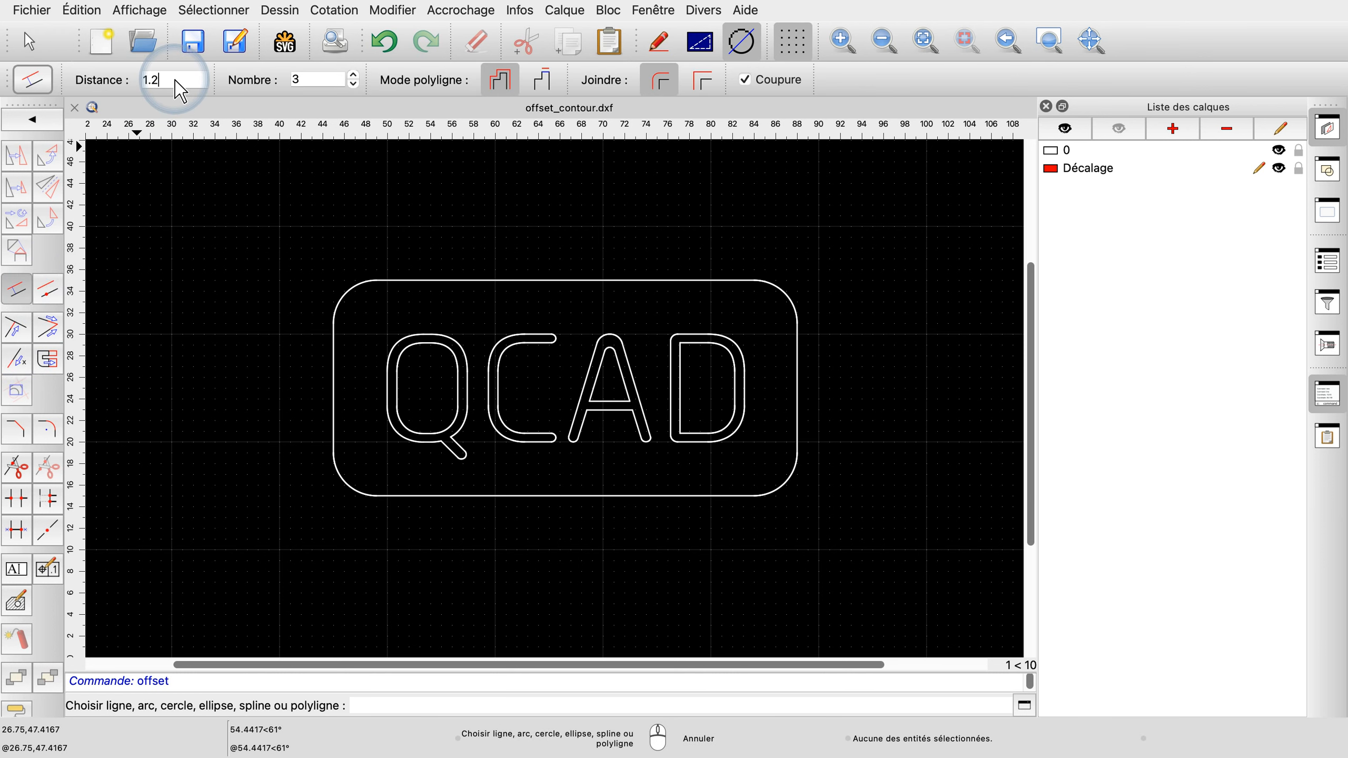
text(1.2)
double_click(325, 81)
text(1)
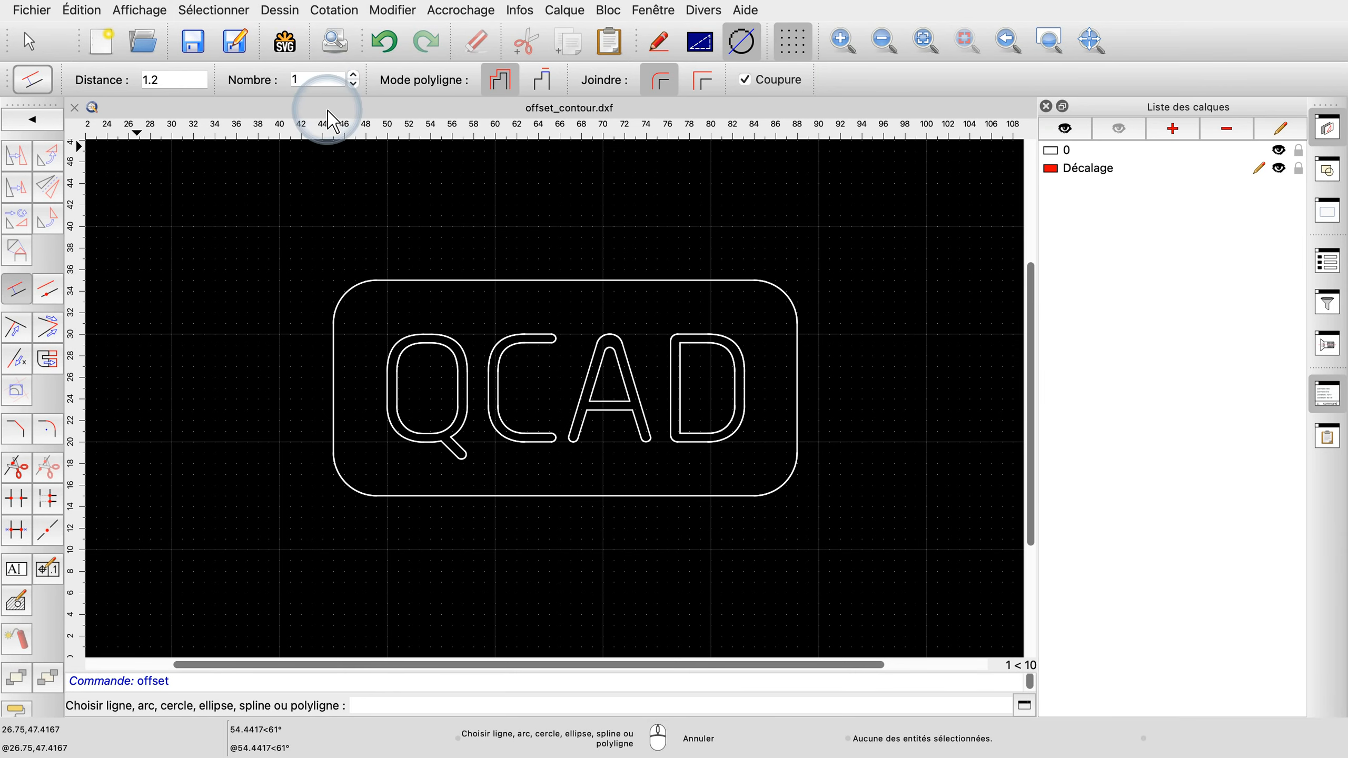
Step: Offset the Q and C outlines and the rounded frame outward by 1.2
click(384, 398)
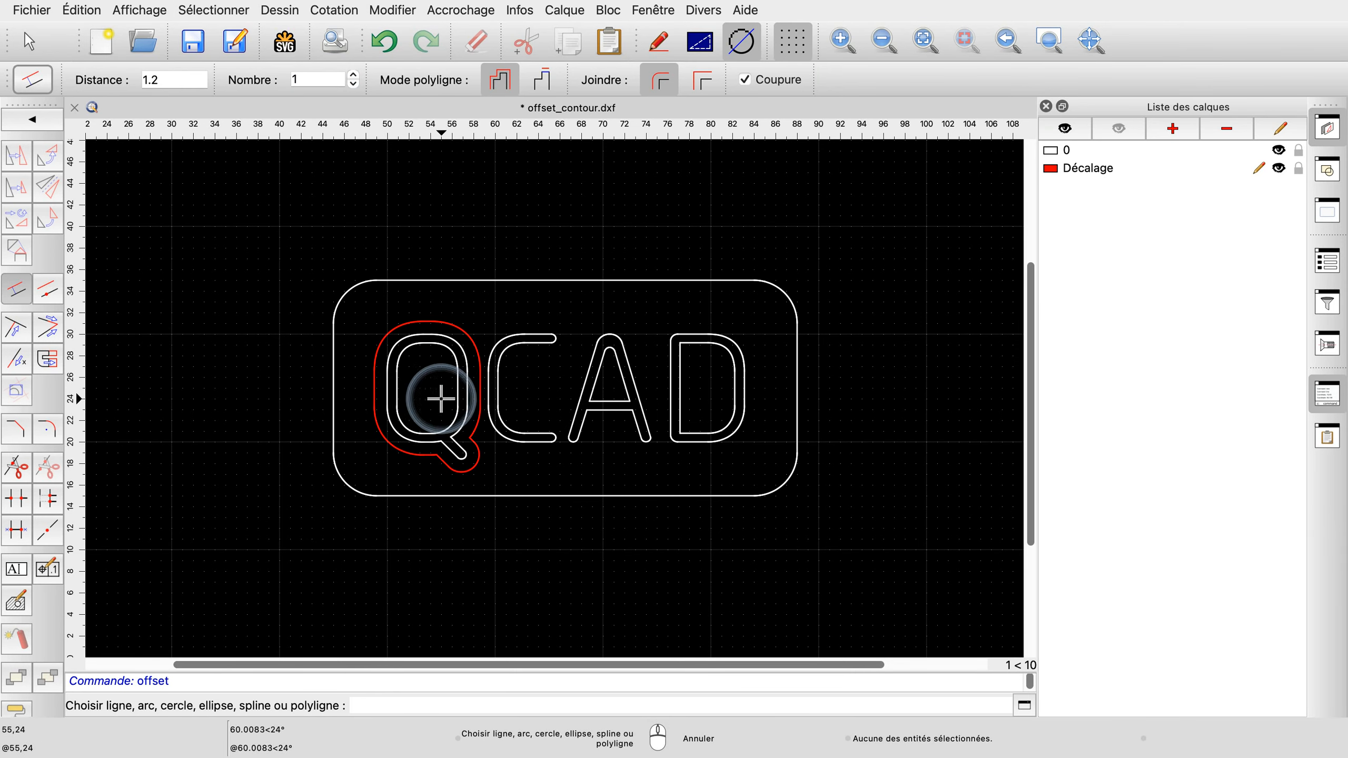
click(496, 387)
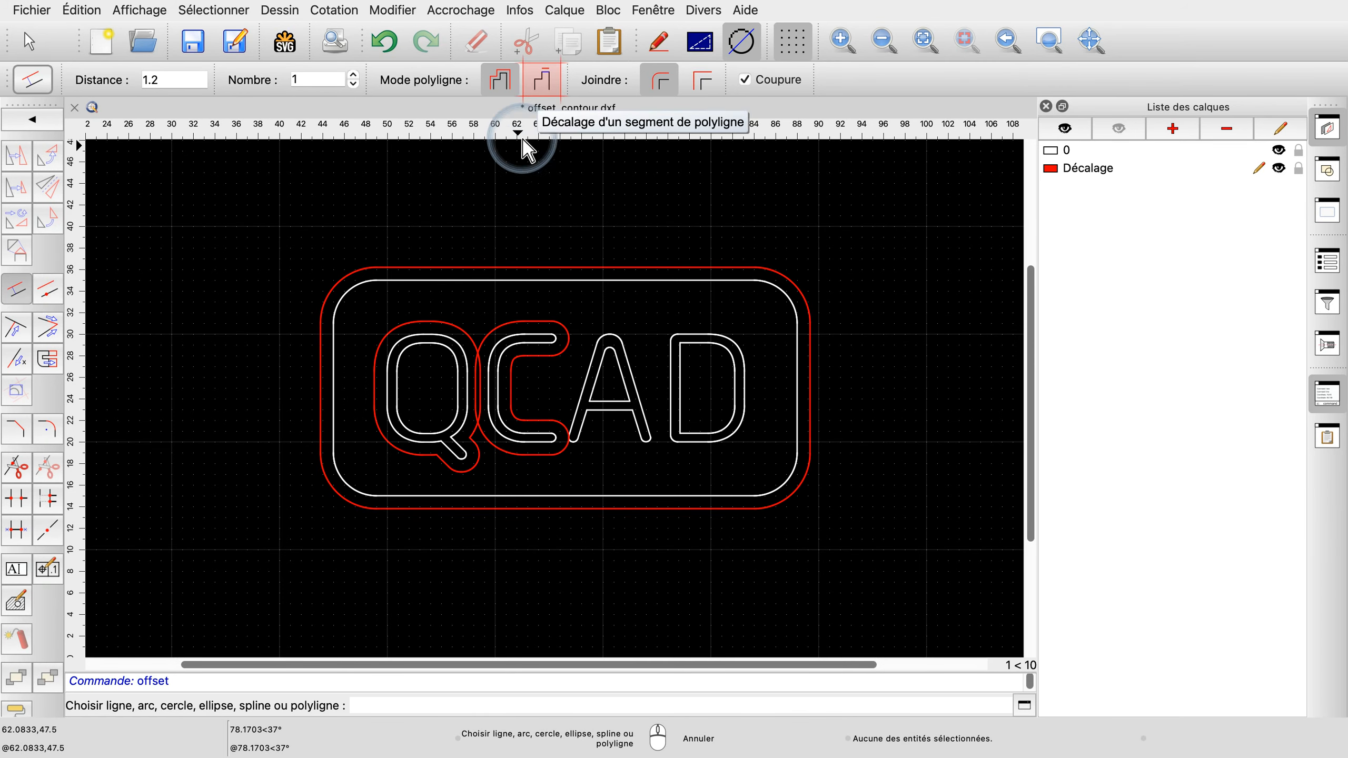
Step: Offset only single segments by 1.2: the A's right leg outward and the frame's right side inward
click(555, 98)
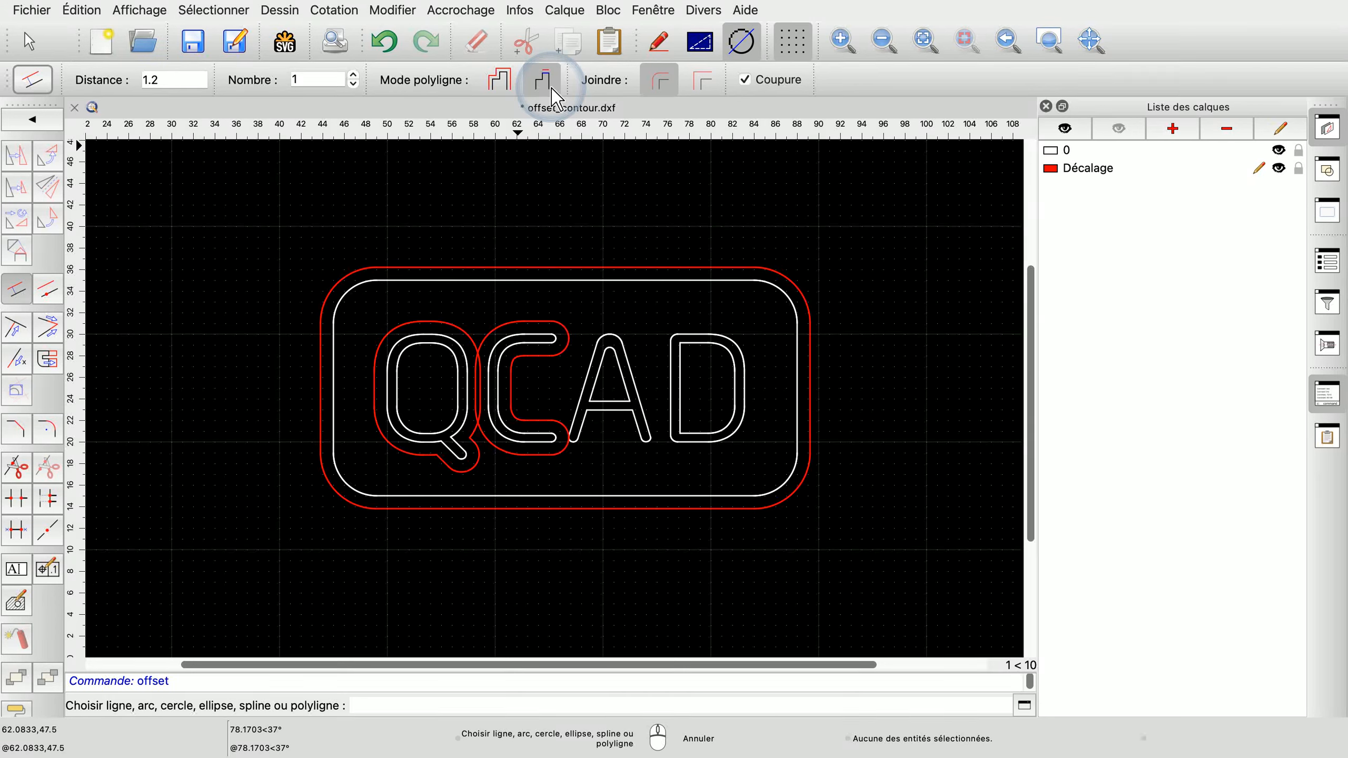
click(632, 375)
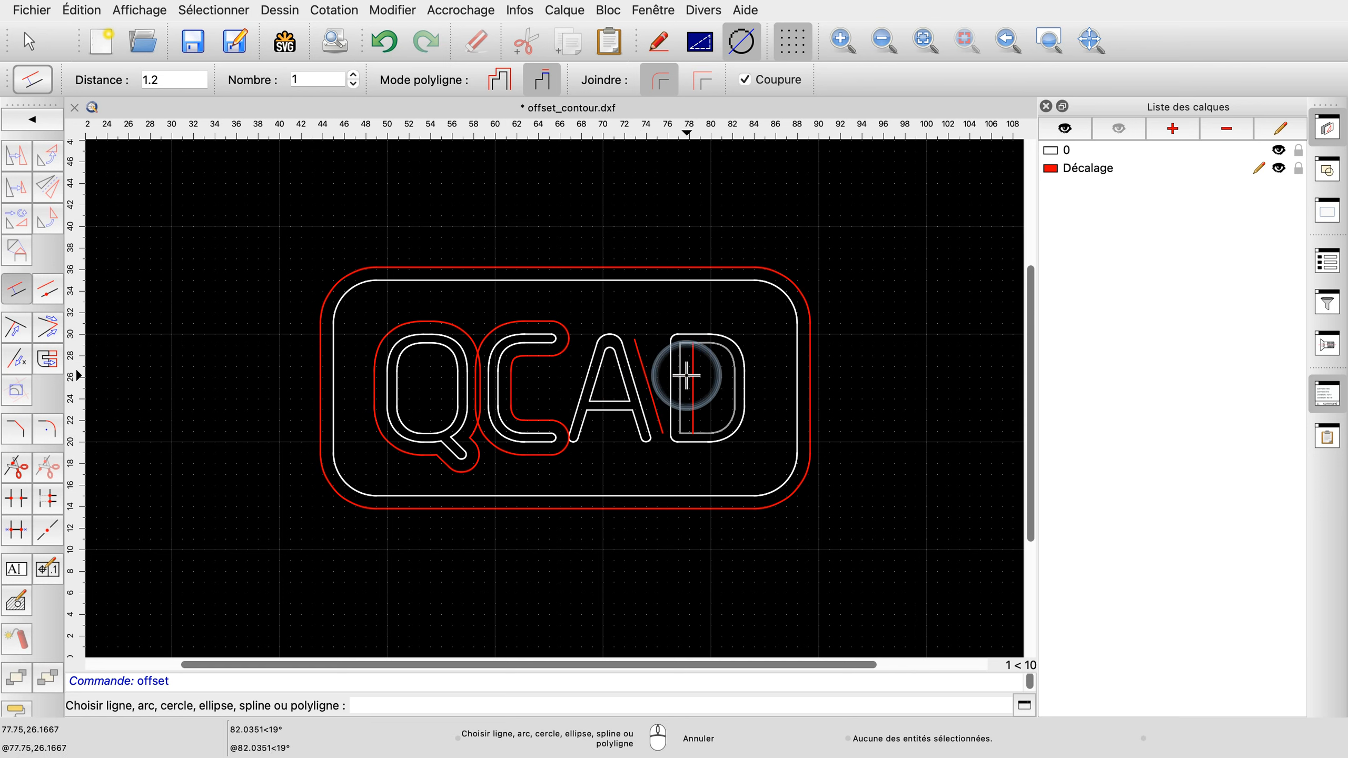
click(797, 359)
right_click(849, 386)
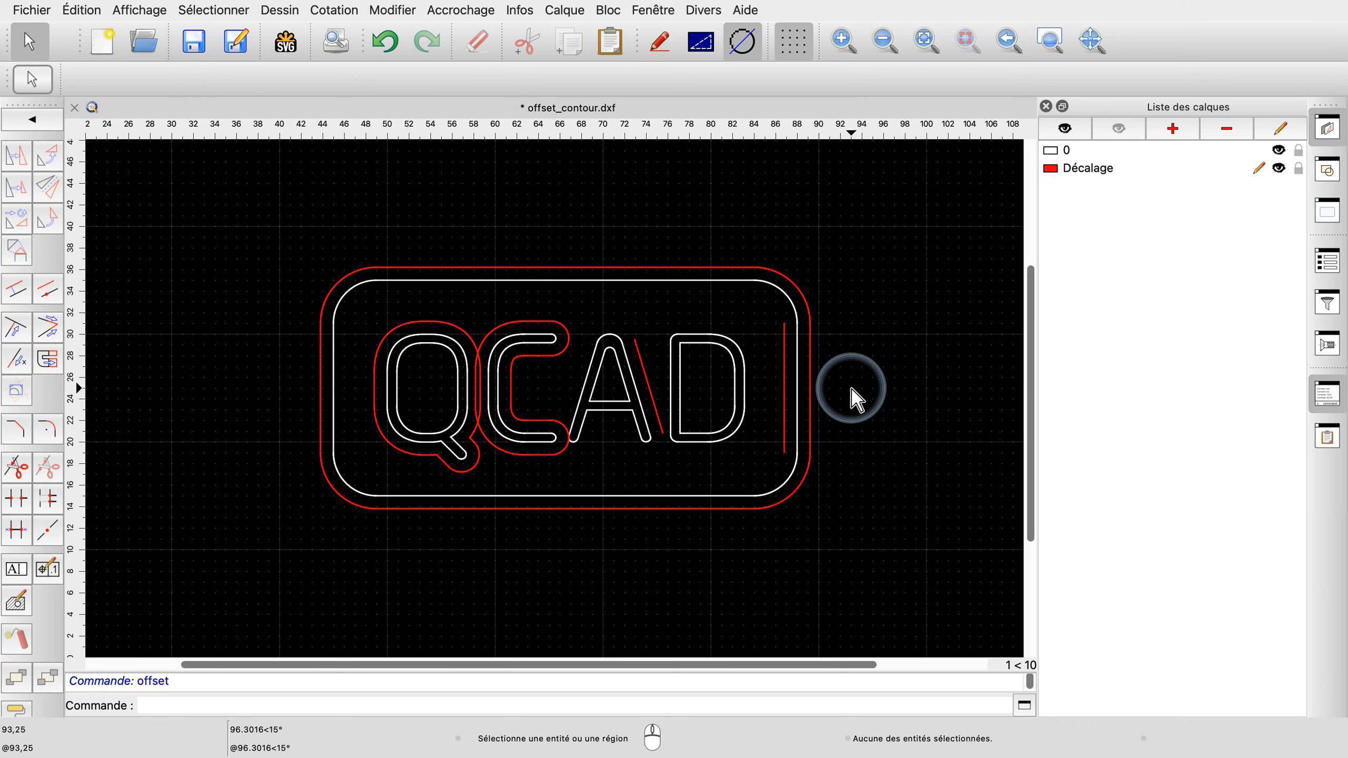
Step: Undo all the offsets made around the QCAD letters and the rounded frame
key(super+z)
key(super+z)
key(super+z)
key(super+z)
key(super+z)
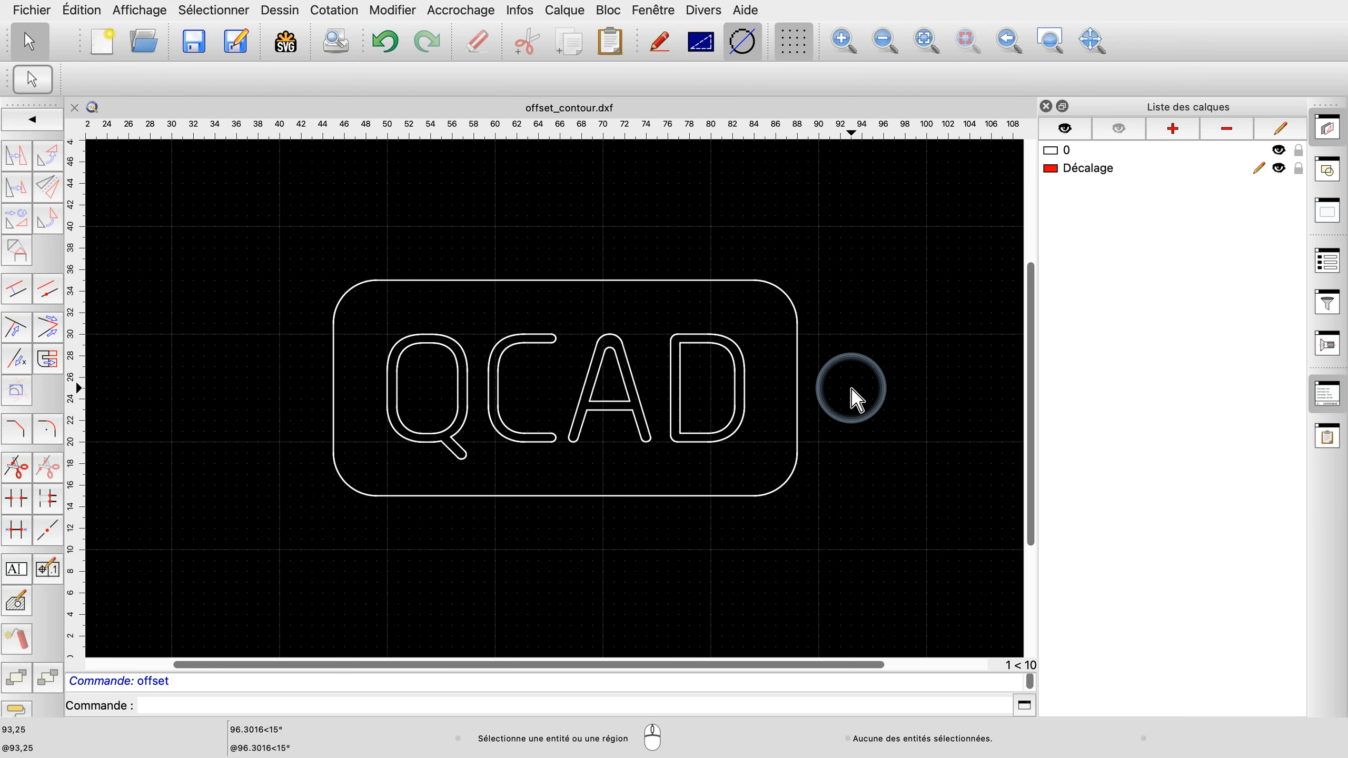
Step: Start the Offset tool and set its polyline mode to offset whole polylines instead of single segments
click(23, 298)
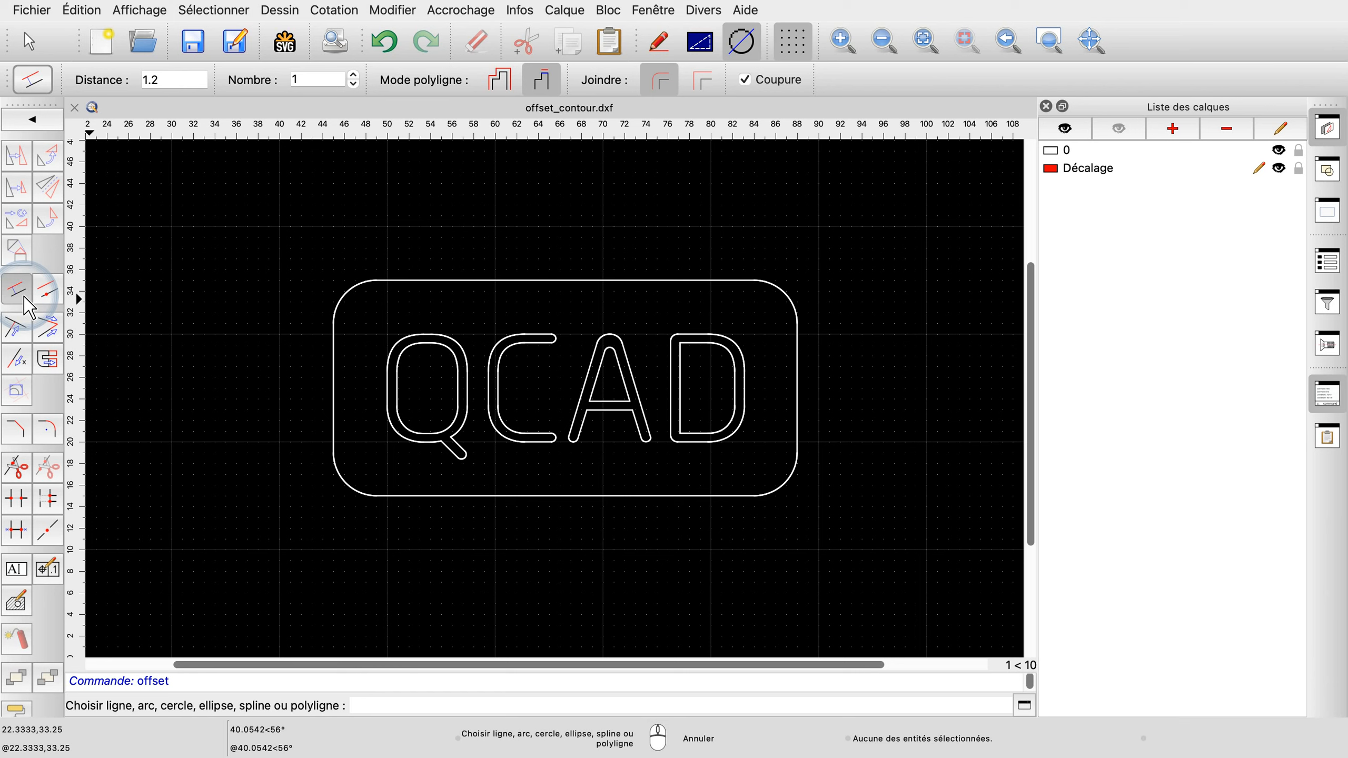
click(510, 89)
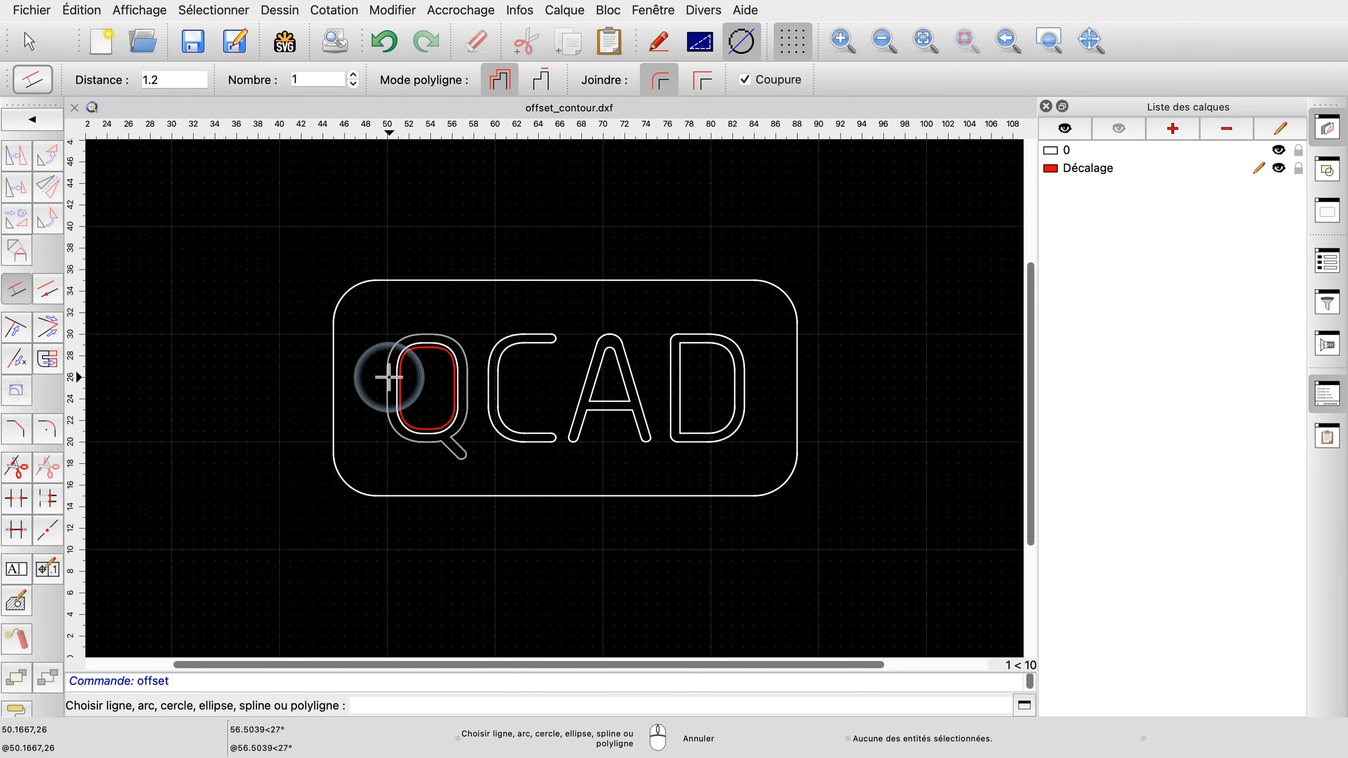
Step: Offset the outer outlines of Q, C, A and D outward one by one by 1.2, and undo these offsets
click(385, 396)
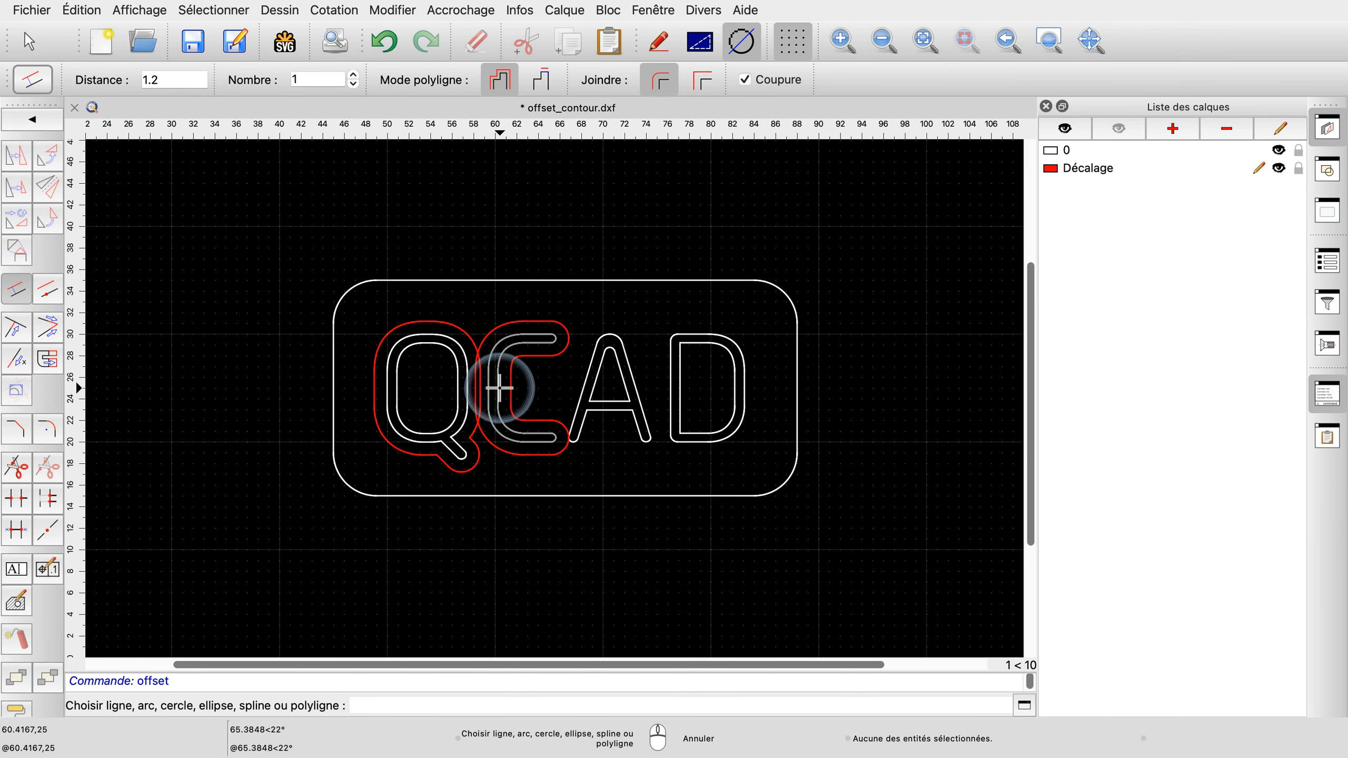
click(509, 387)
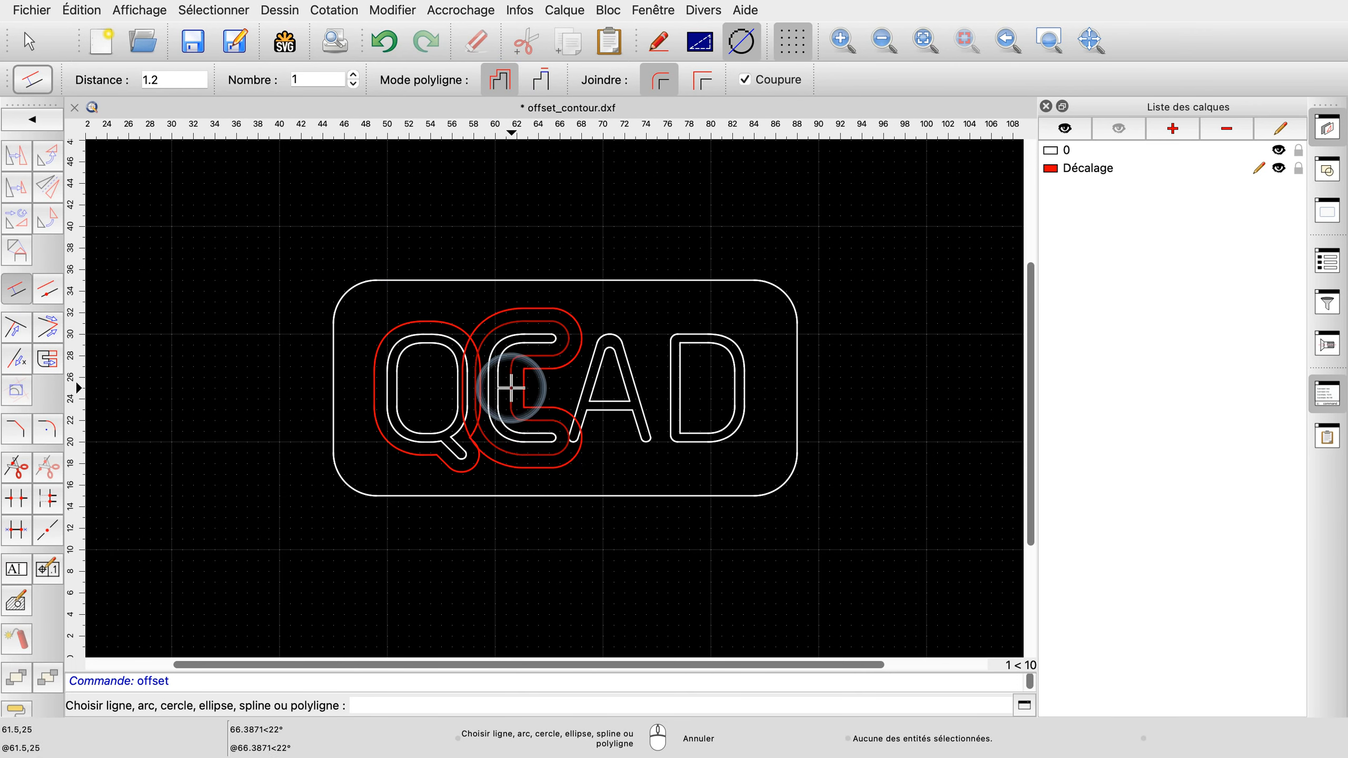
click(635, 375)
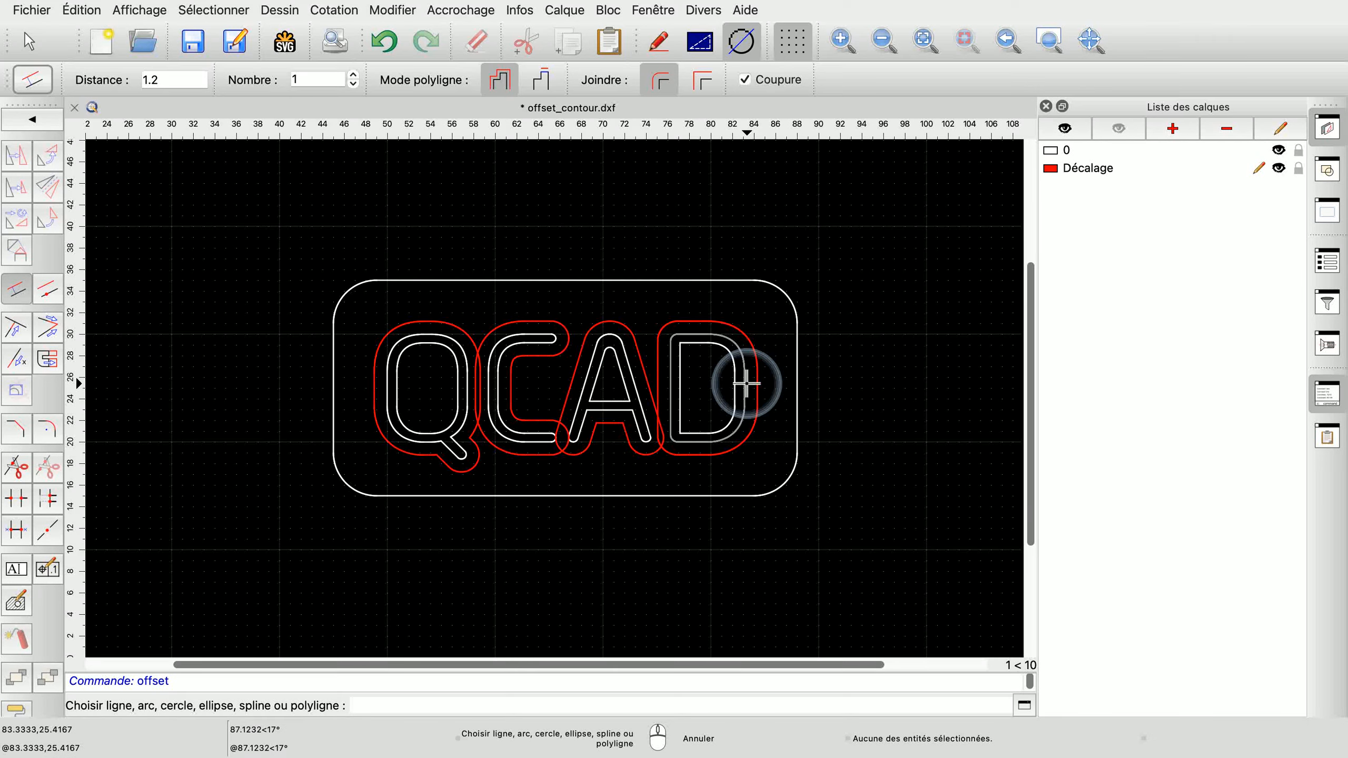
click(748, 382)
right_click(864, 388)
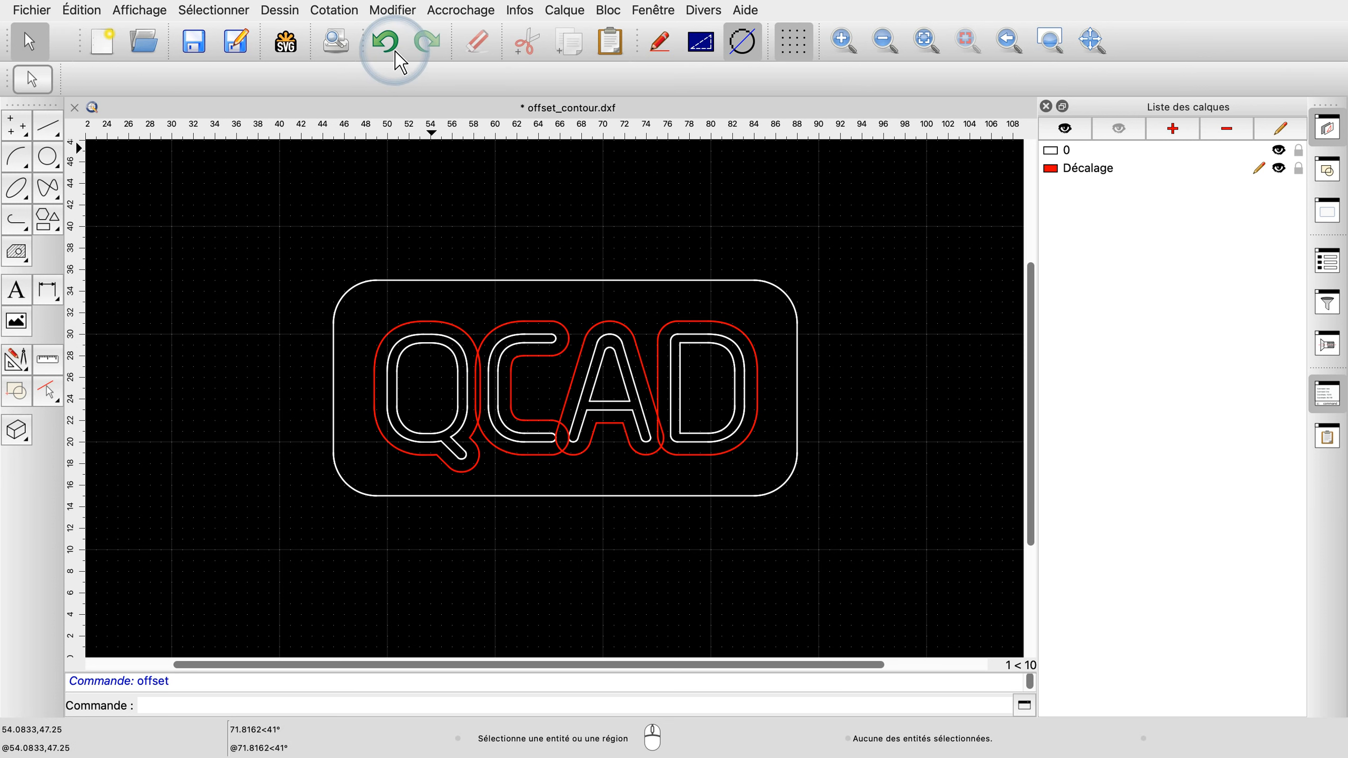
click(386, 42)
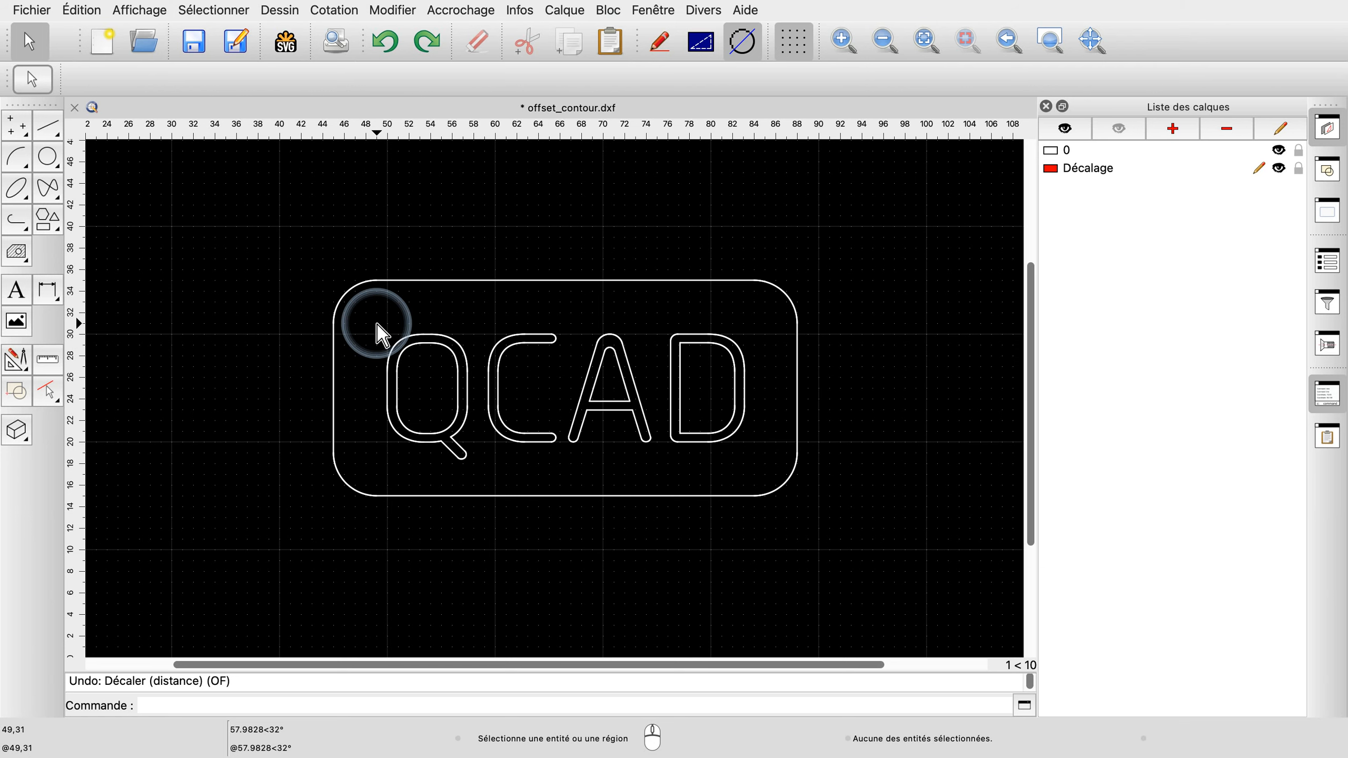
Step: Select all the QCAD letter polylines without the frame, offset them outward together by 1.2, and undo the combined offset
drag(378, 325, 766, 476)
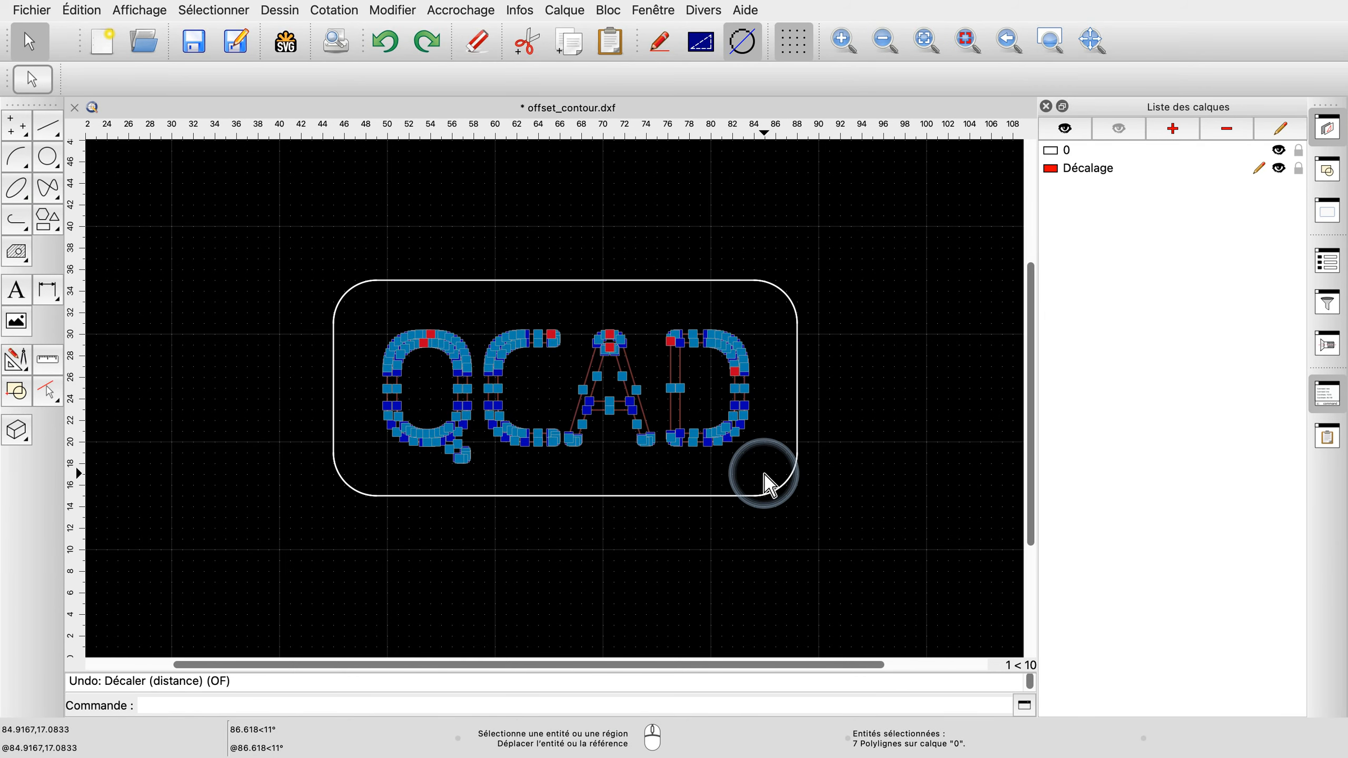
click(24, 369)
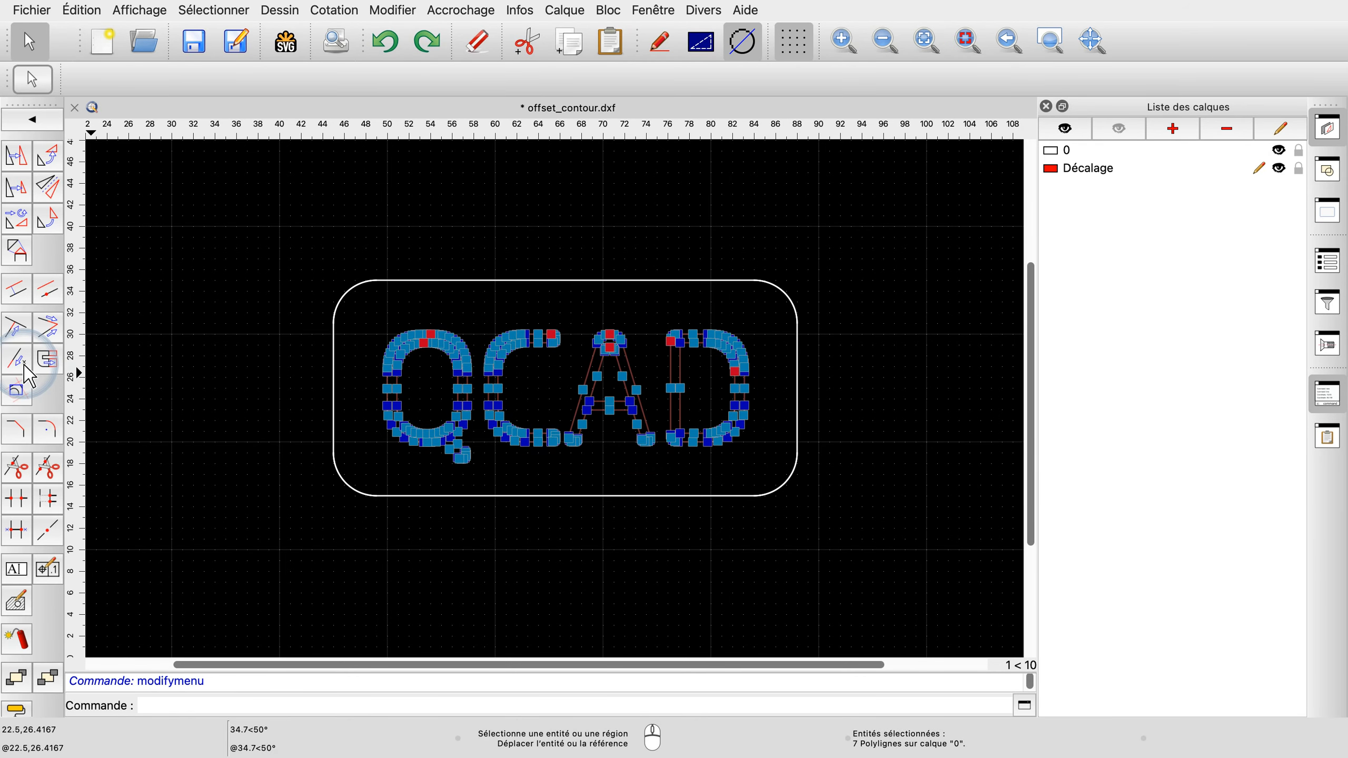
click(24, 297)
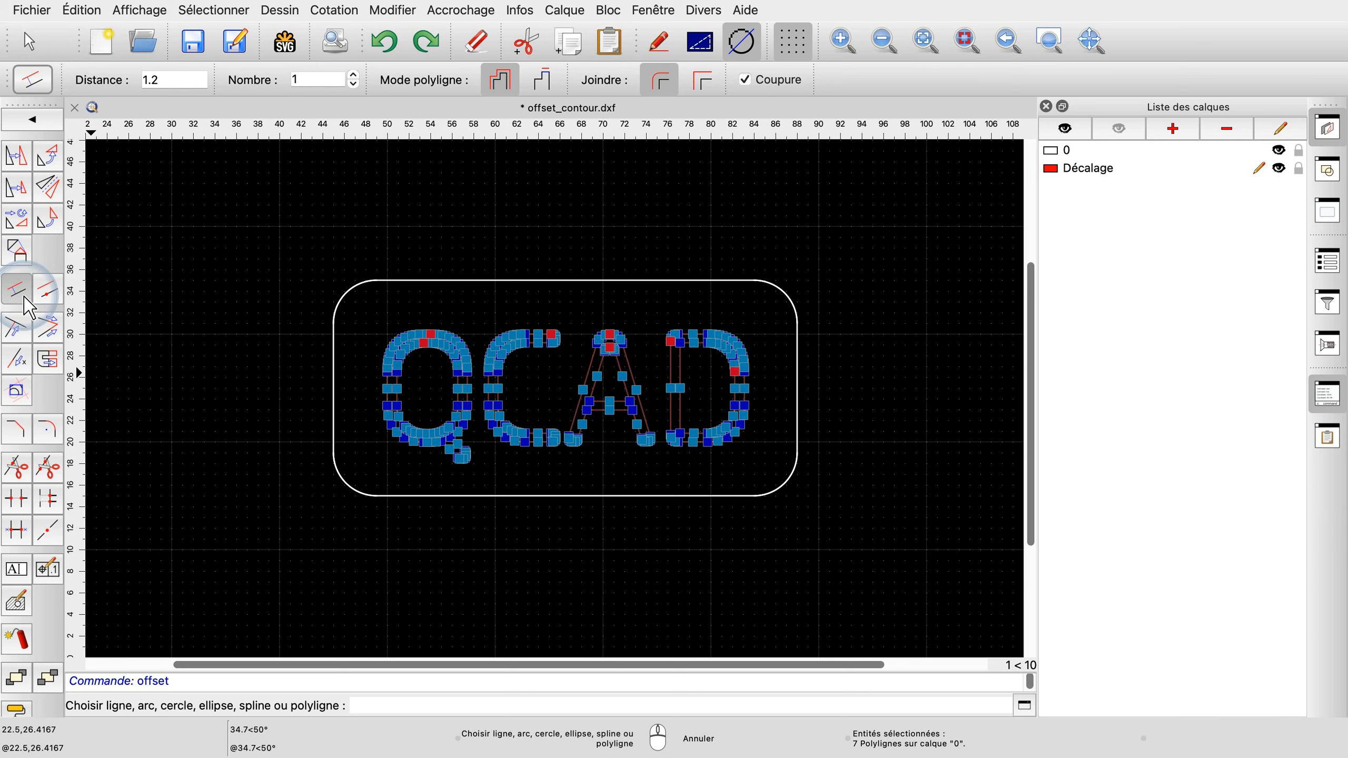
click(385, 397)
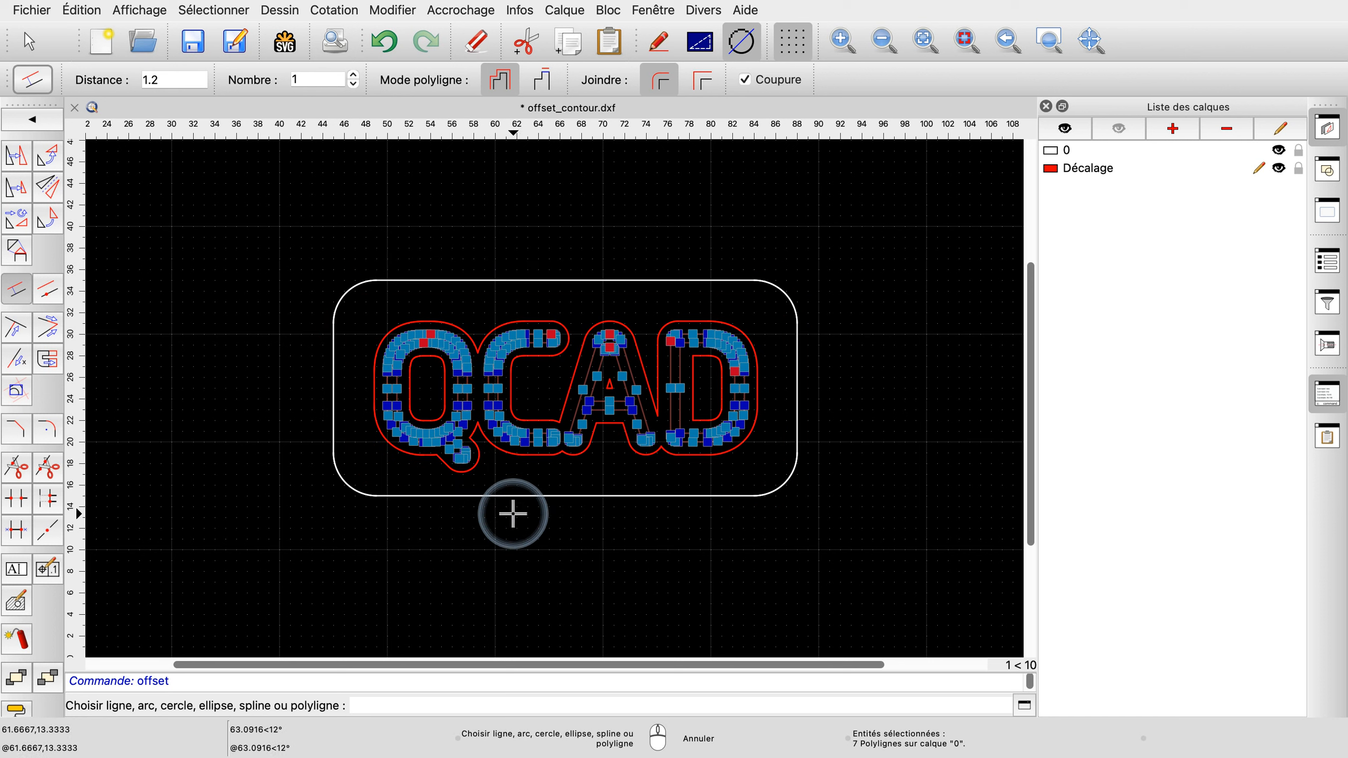
right_click(538, 527)
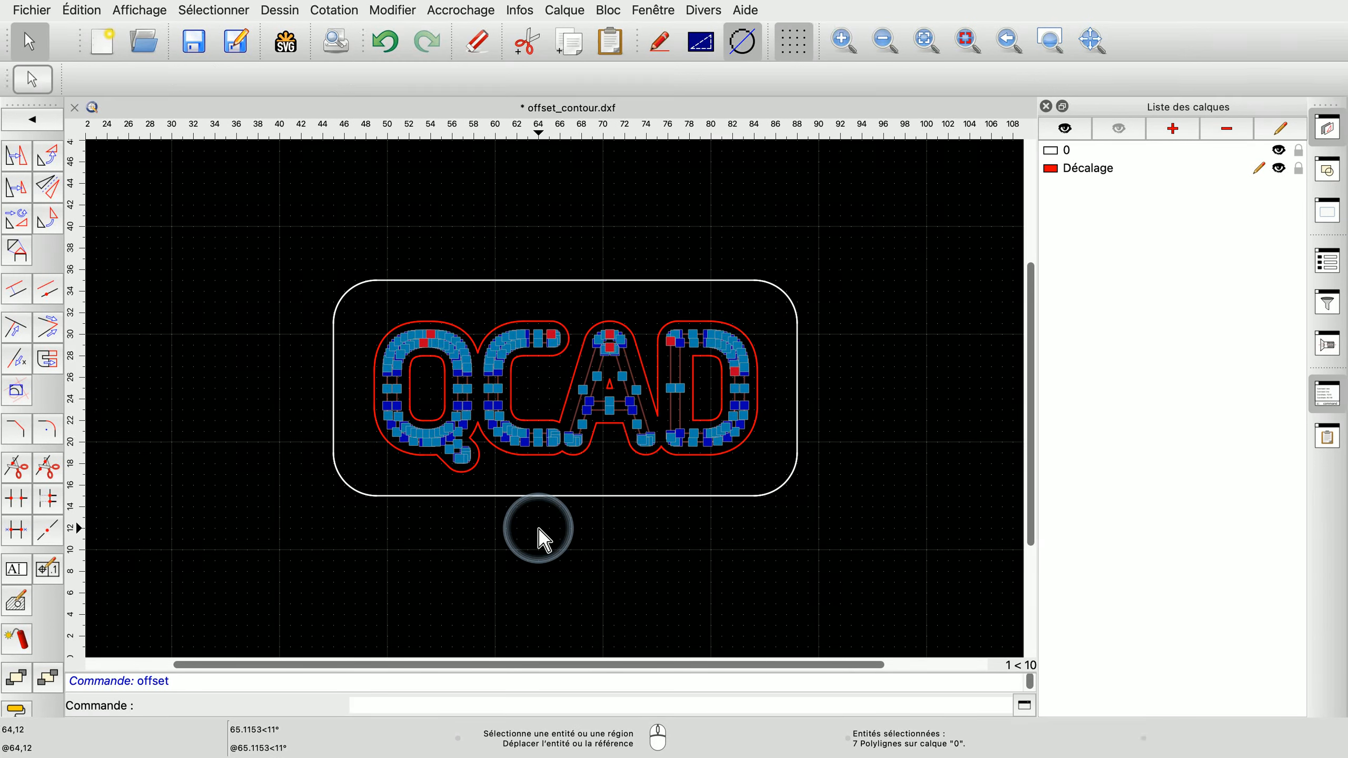
right_click(538, 529)
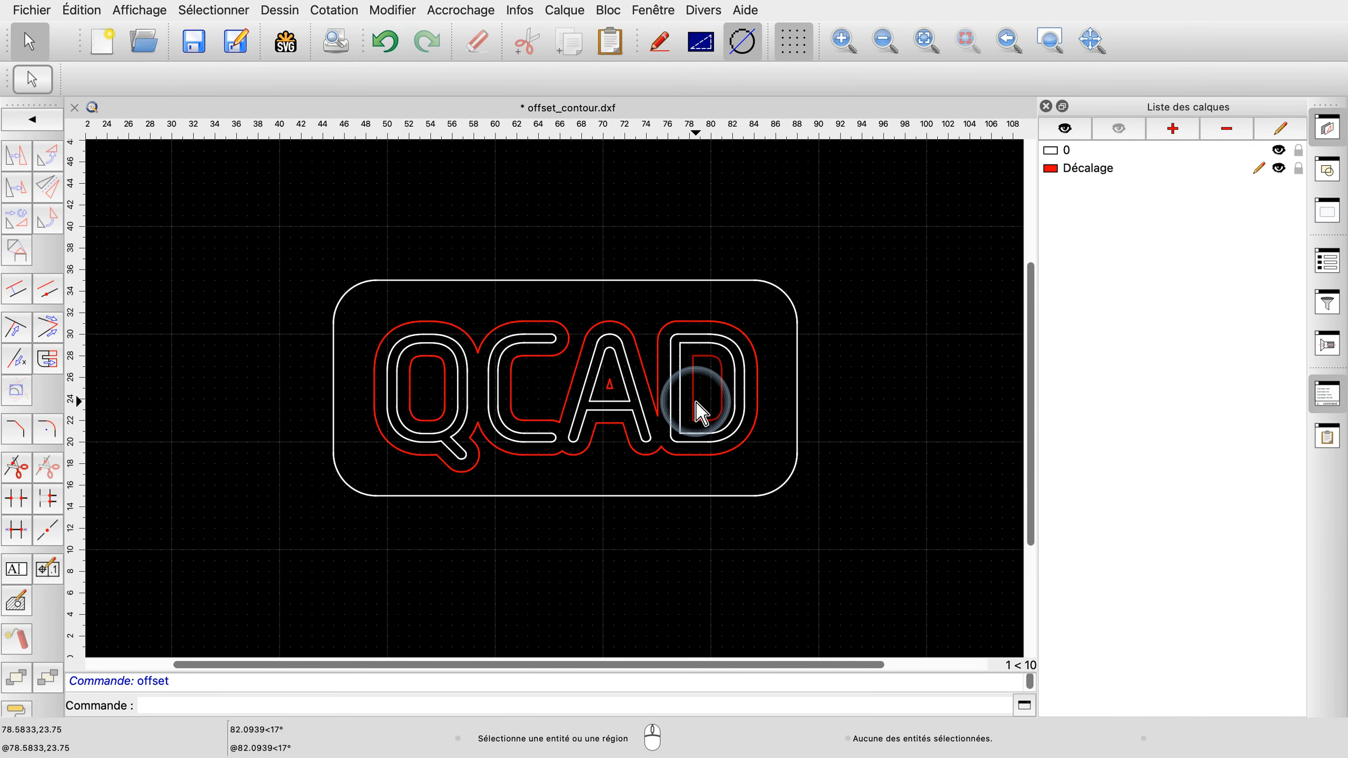
key(ctrl+z)
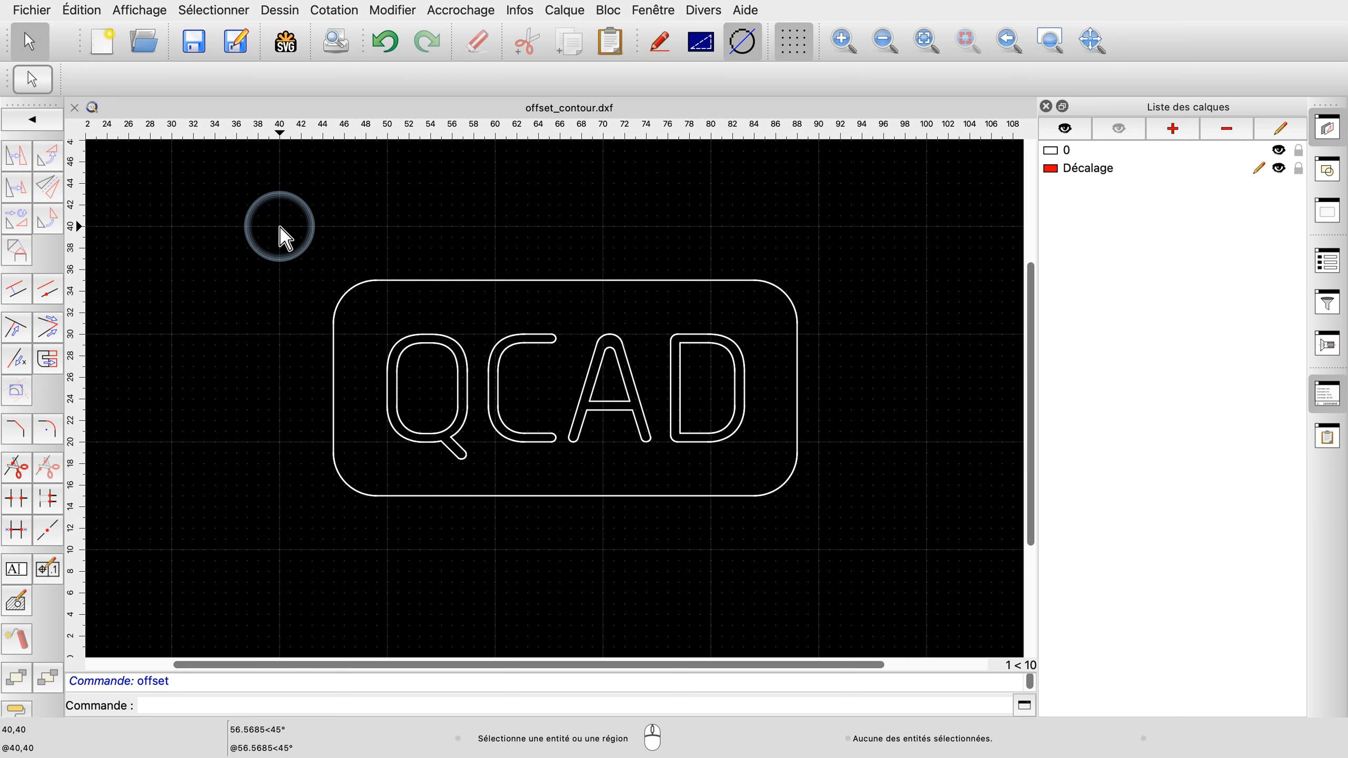
Step: Select the letters and the rounded frame and offset them together toward the frame's inside with distance 0.6 and number 10, and clear the selection
mouse_move(280, 227)
mouse_down()
mouse_move(697, 466)
mouse_move(840, 529)
mouse_up()
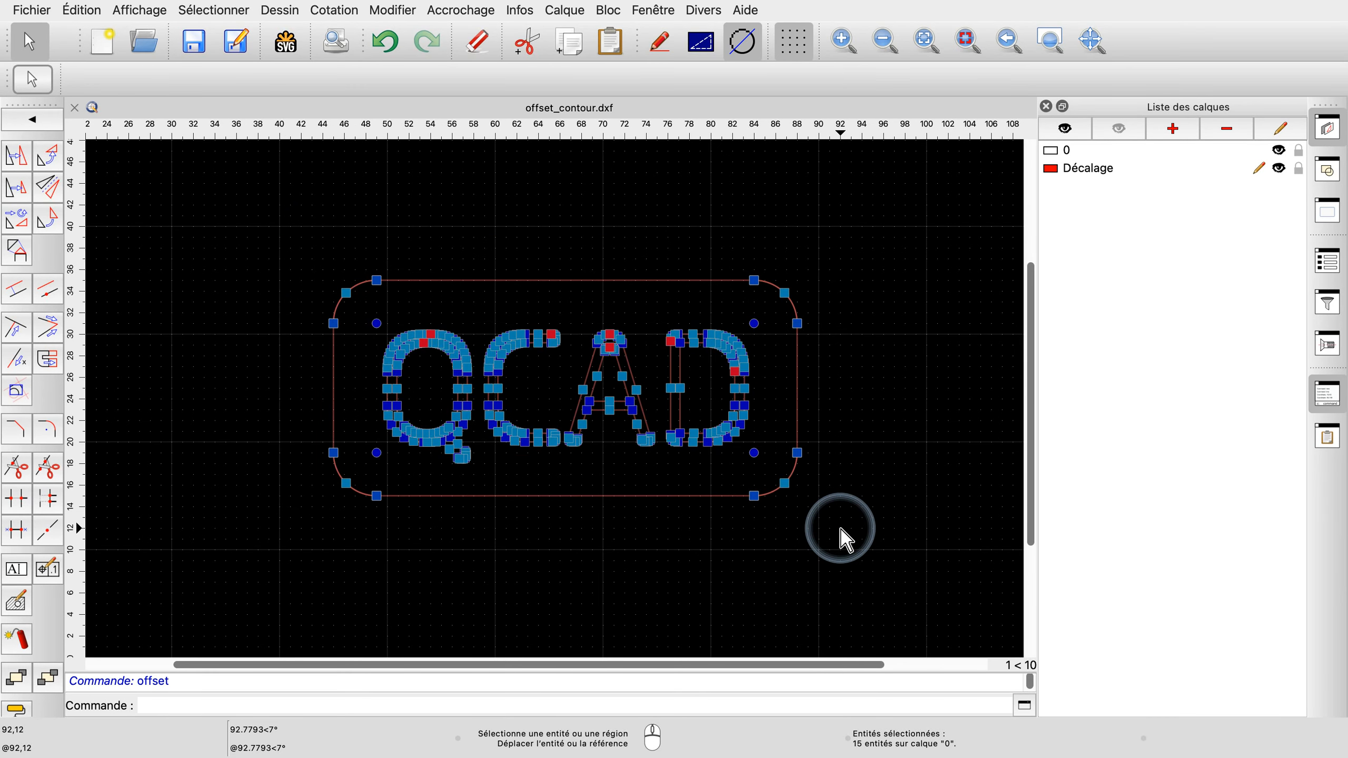
click(24, 295)
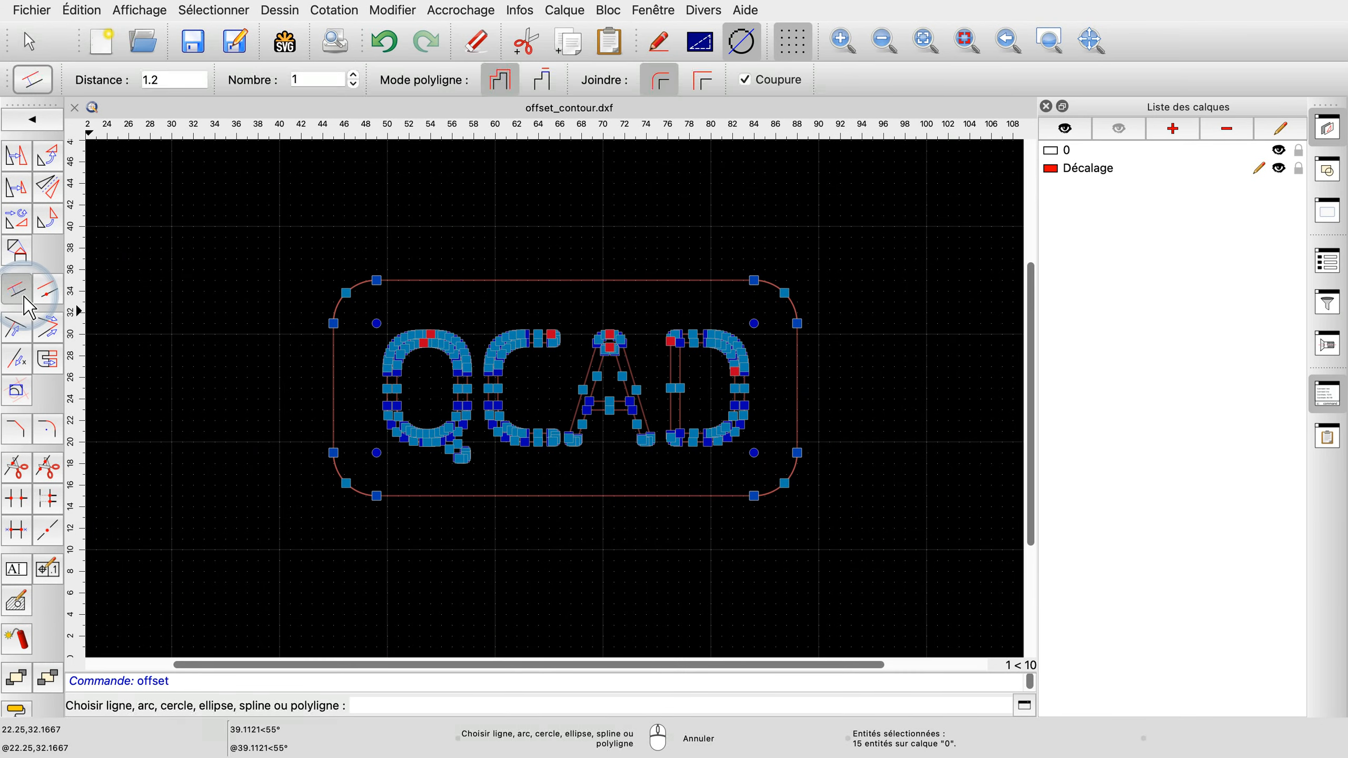
double_click(175, 80)
text(0.6)
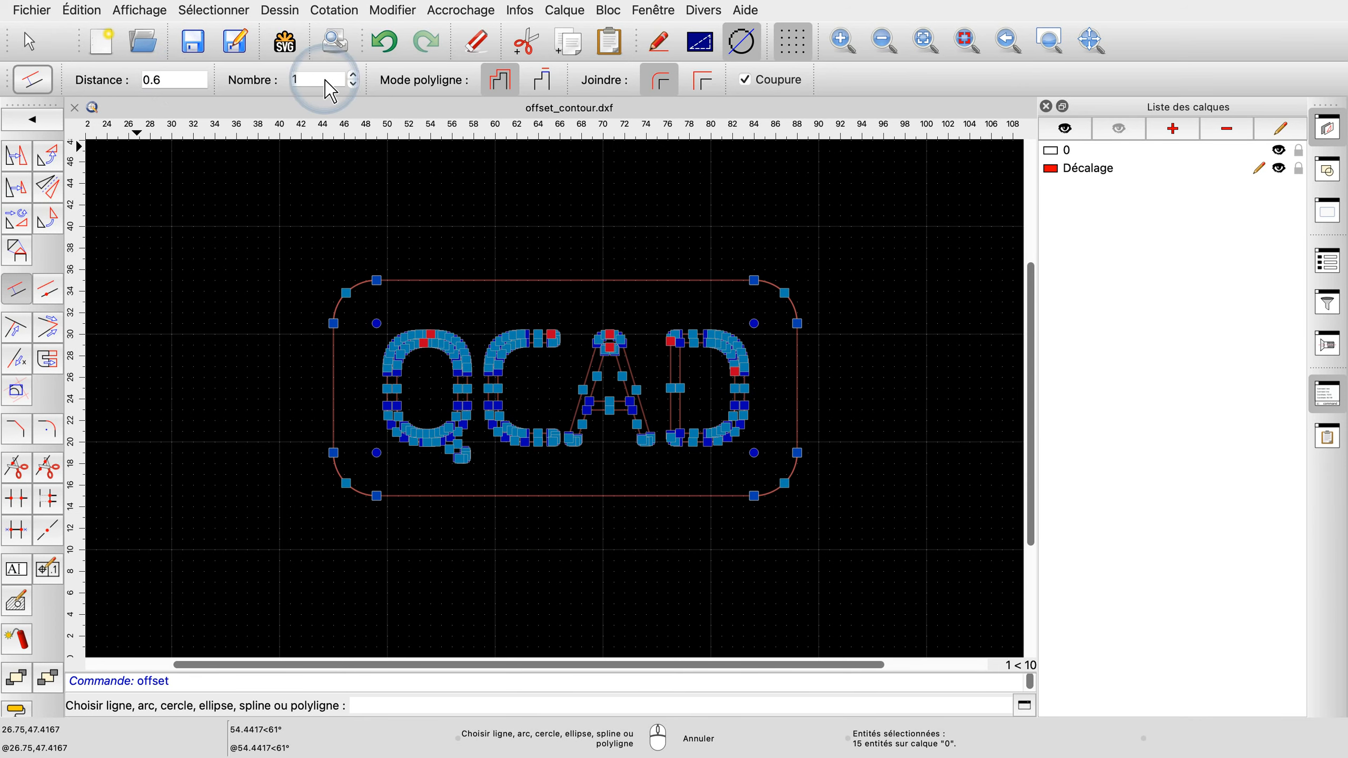
text(0)
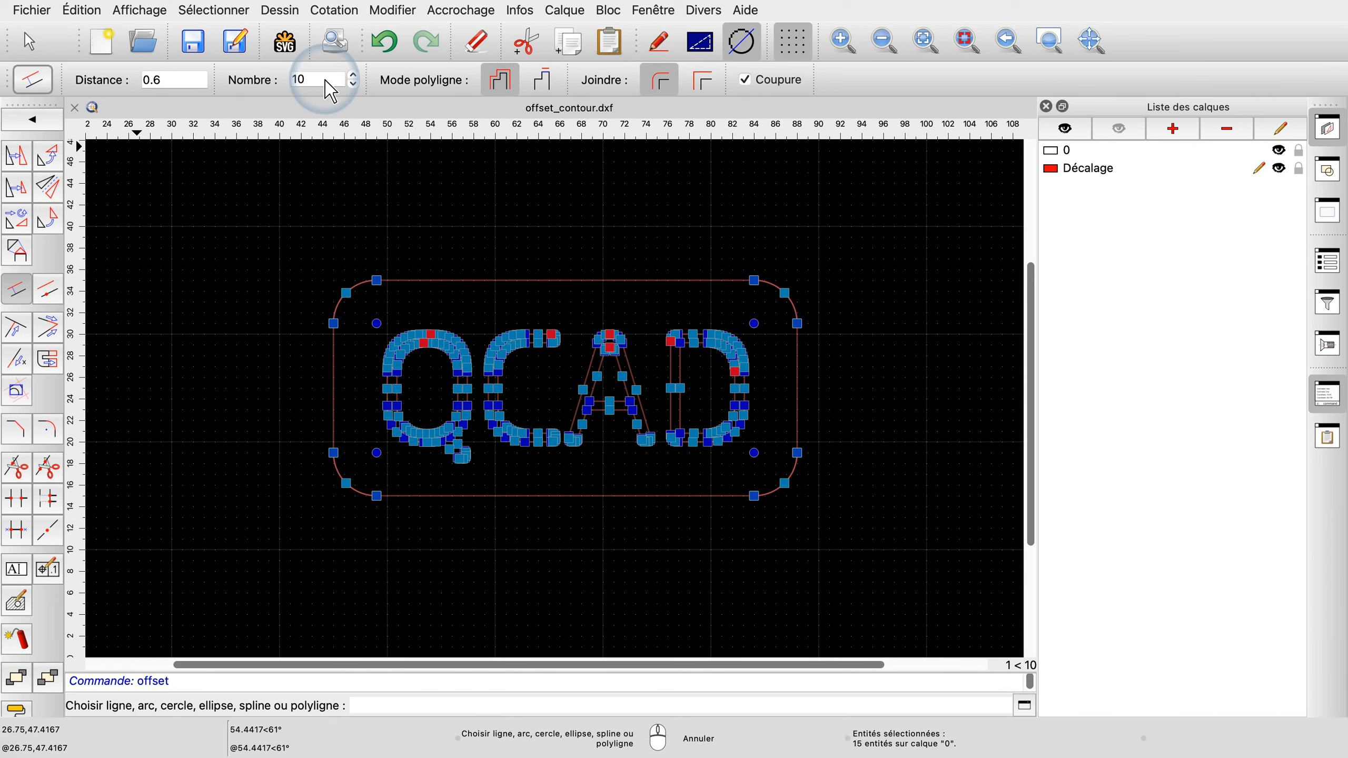
click(334, 388)
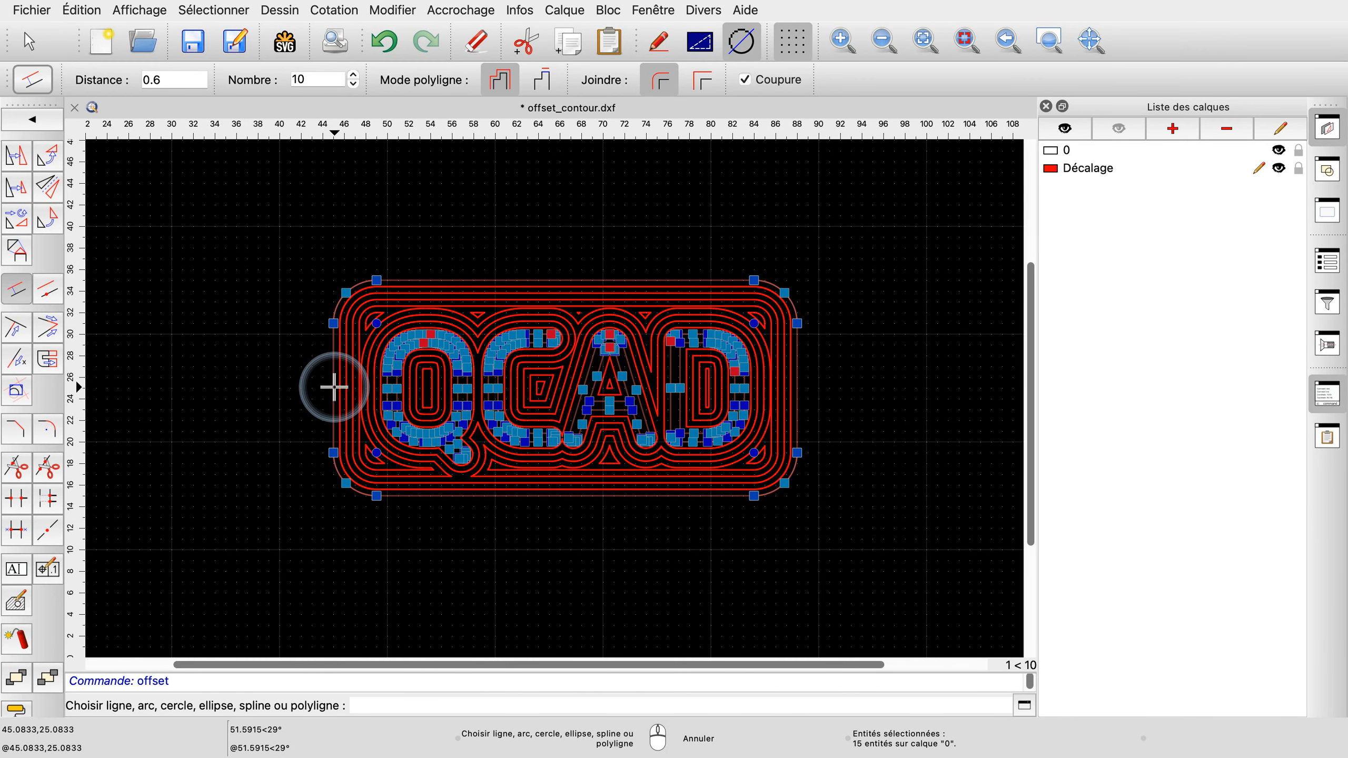
right_click(225, 388)
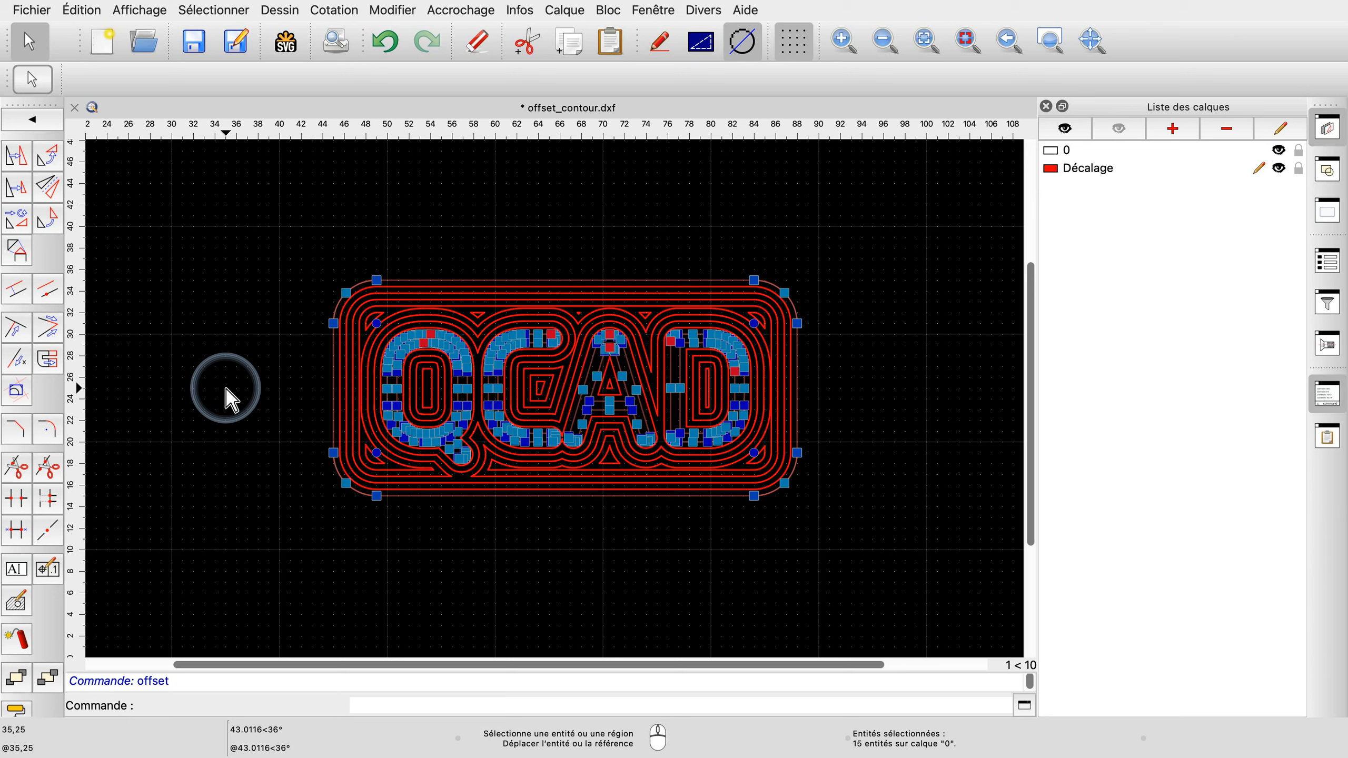
right_click(225, 388)
right_click(226, 388)
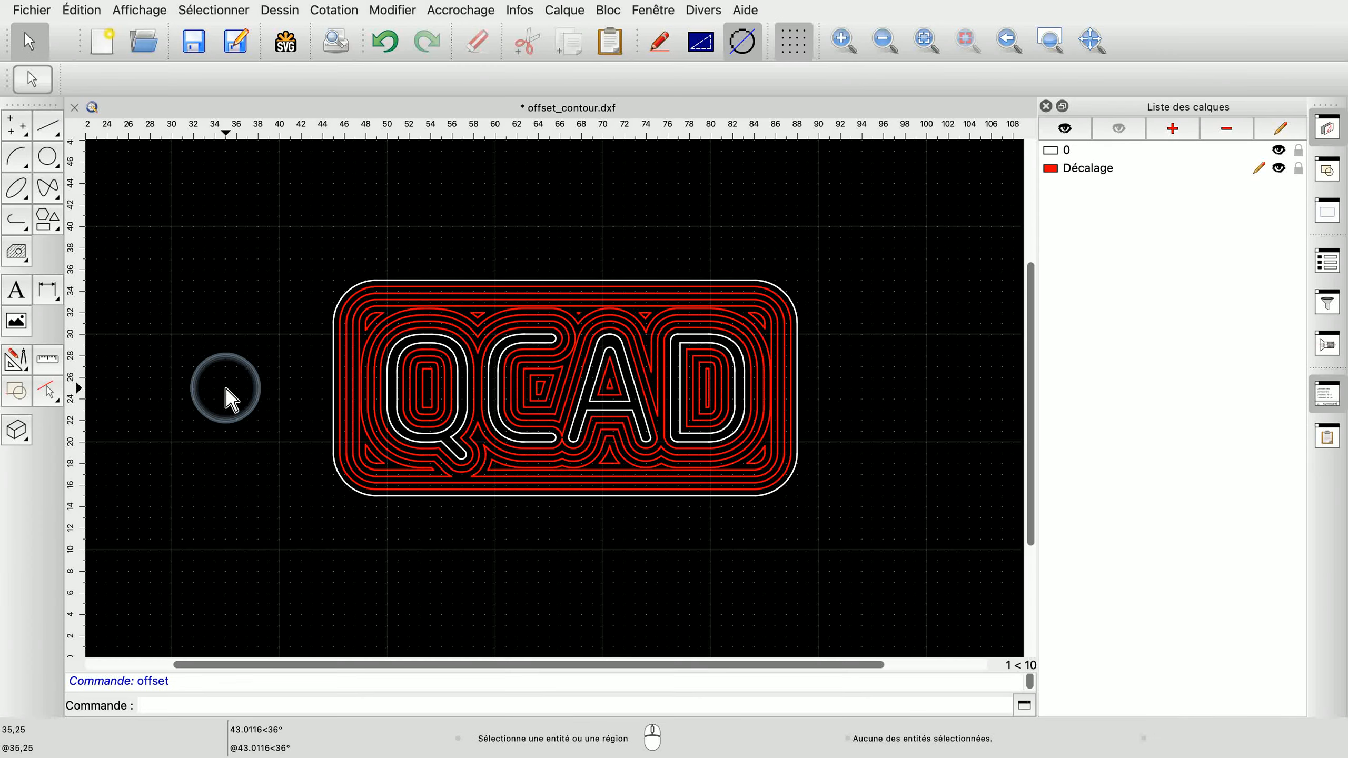